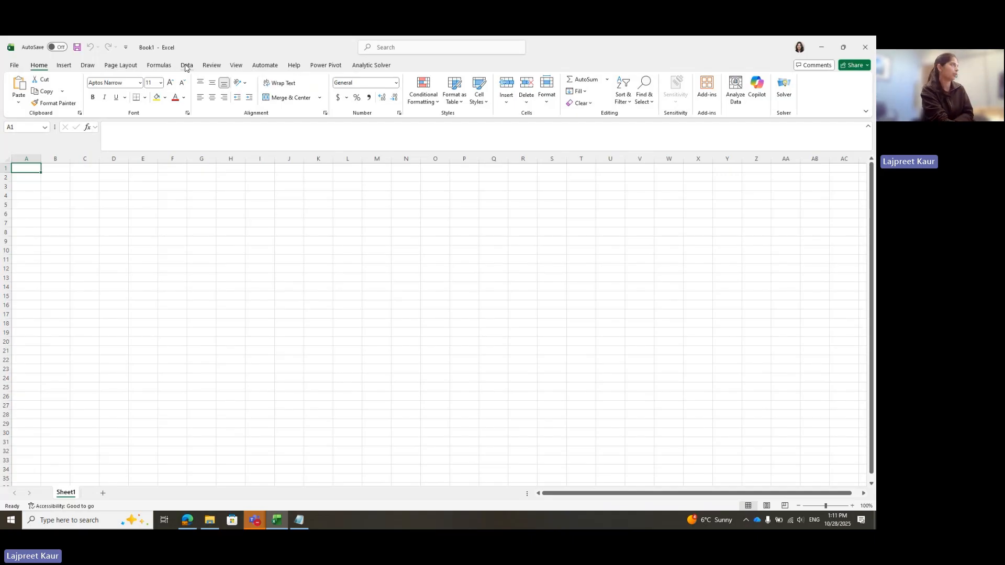
Step: Start a text file import and choose the e10m1Inventory file from the Downloads folder
{"action": "left_click", "coordinate": [186, 65]}
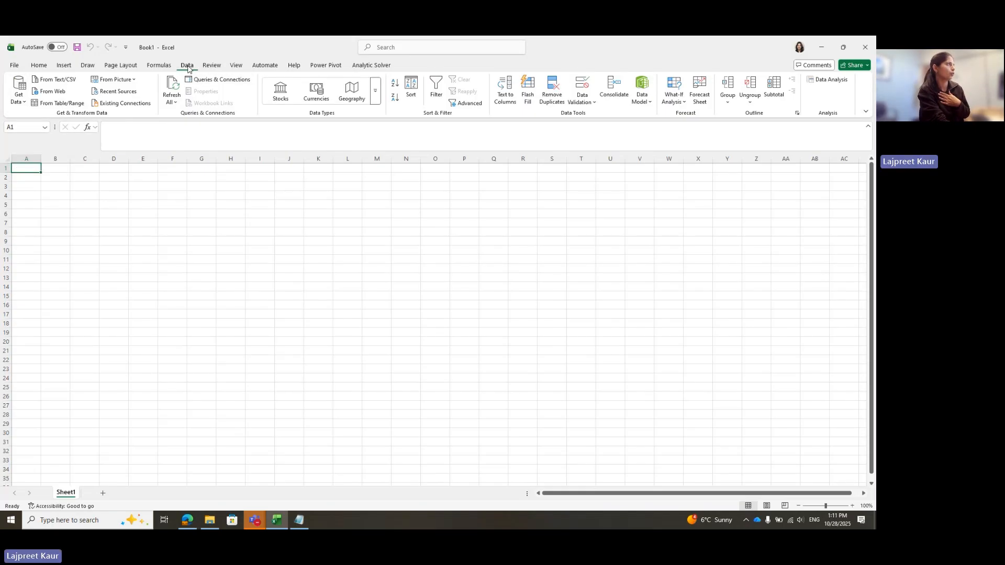
{"action": "left_click", "coordinate": [18, 90]}
{"action": "mouse_move", "coordinate": [65, 123]}
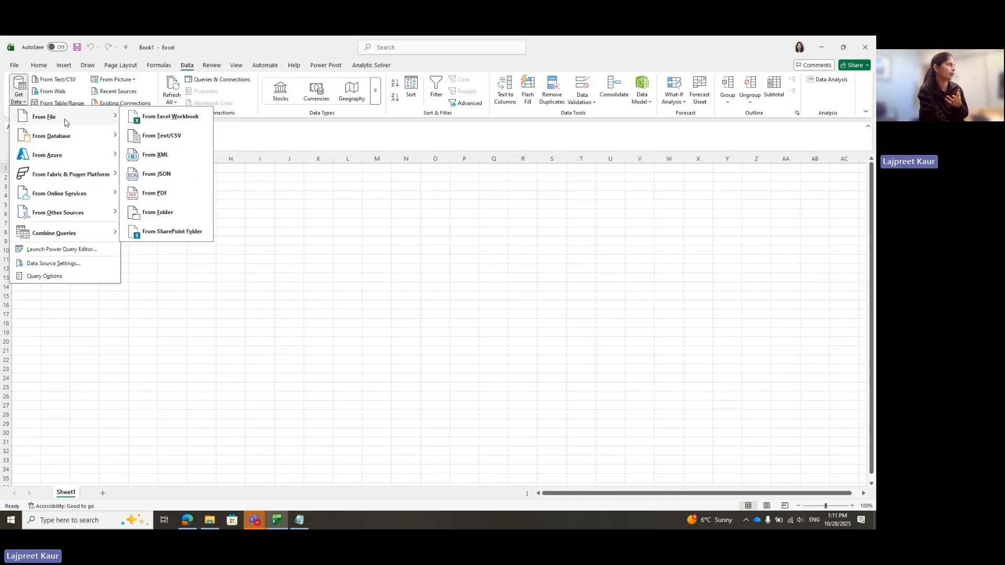
{"action": "left_click", "coordinate": [157, 138]}
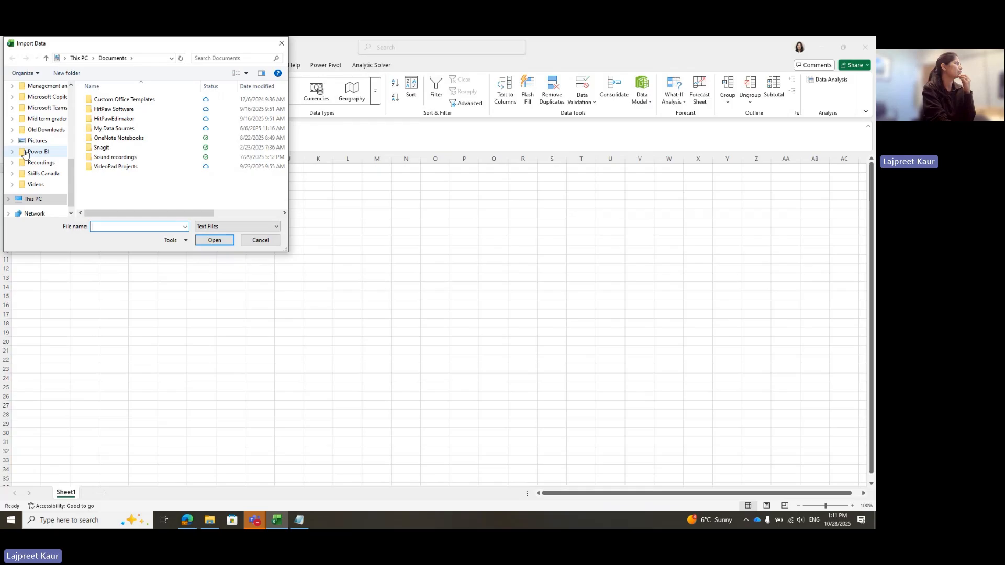
{"action": "scroll", "coordinate": [25, 153], "scroll_direction": "up", "scroll_amount": 3}
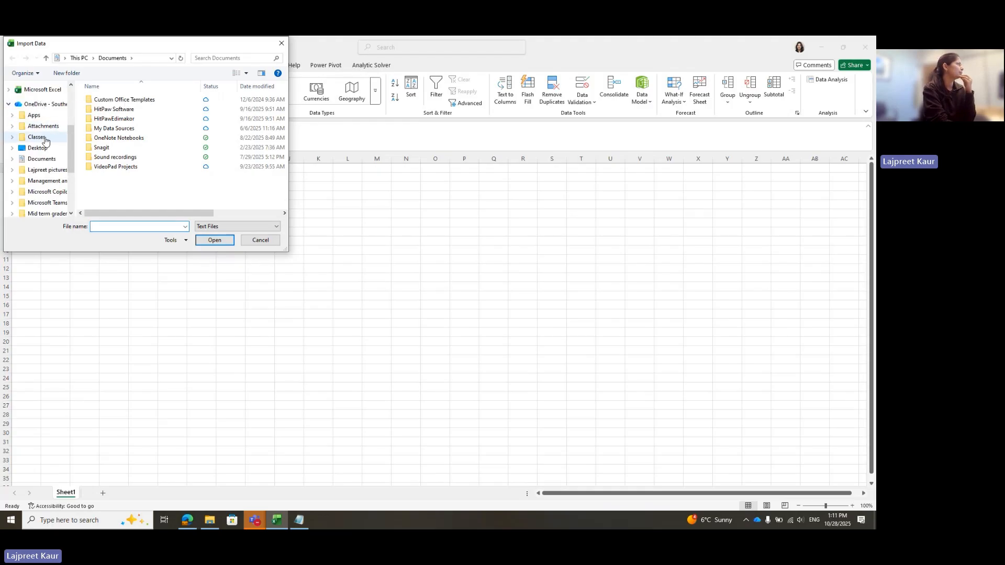
{"action": "scroll", "coordinate": [42, 134], "scroll_direction": "up", "scroll_amount": 4}
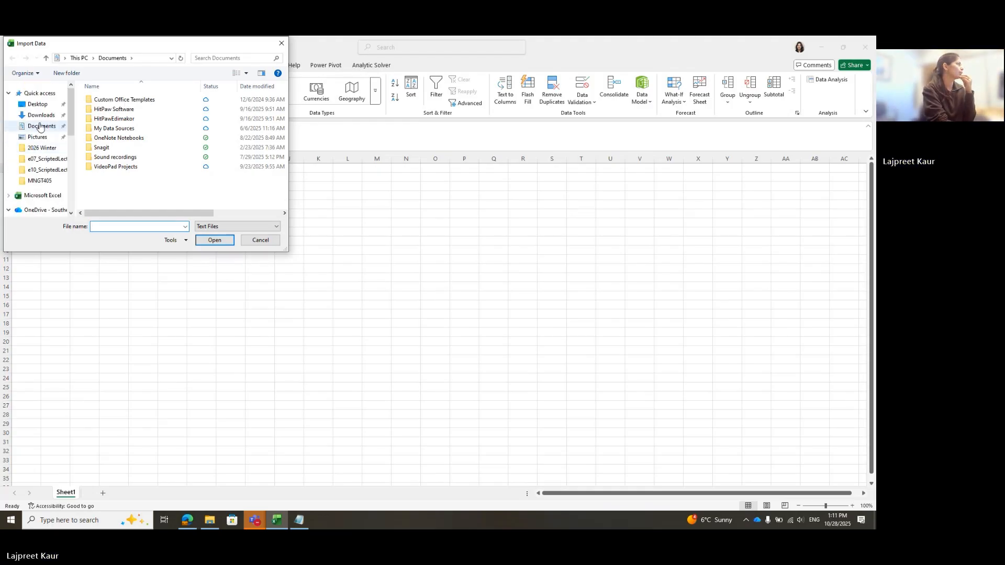
{"action": "left_click", "coordinate": [40, 115]}
{"action": "left_click", "coordinate": [125, 121]}
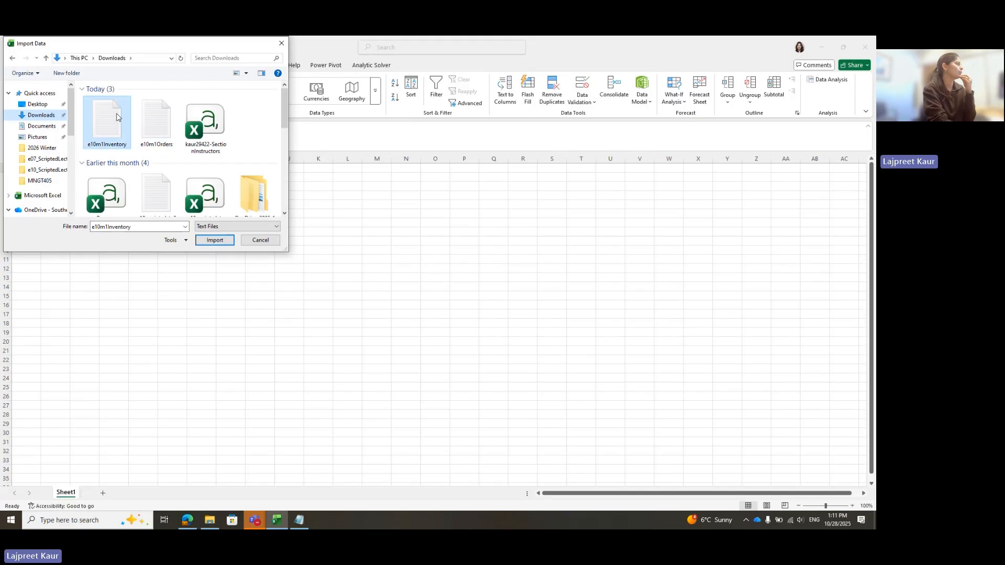
{"action": "left_click", "coordinate": [224, 241]}
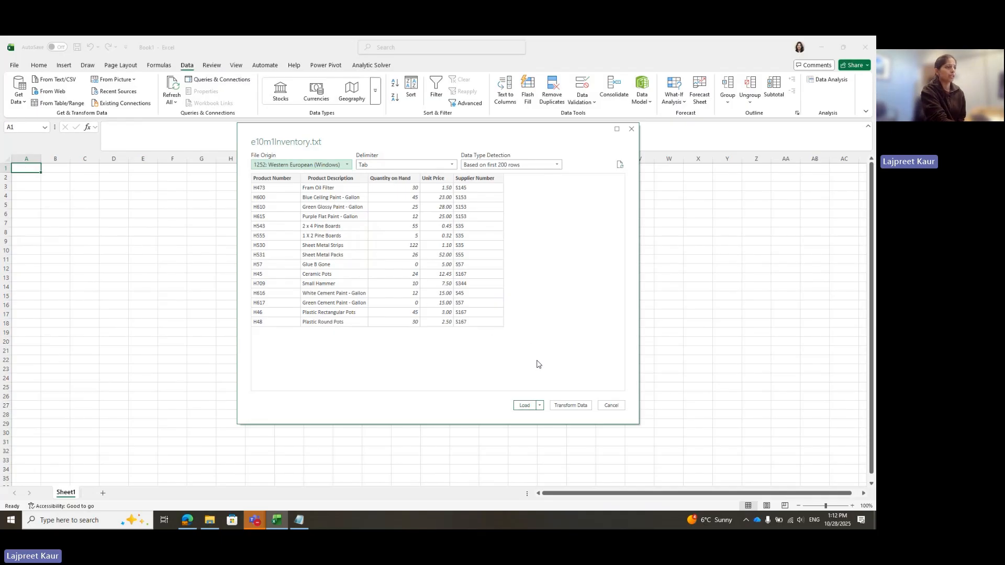
Step: Load the inventory data as a table on a new worksheet and include it in the Data Model
{"action": "left_click", "coordinate": [540, 407]}
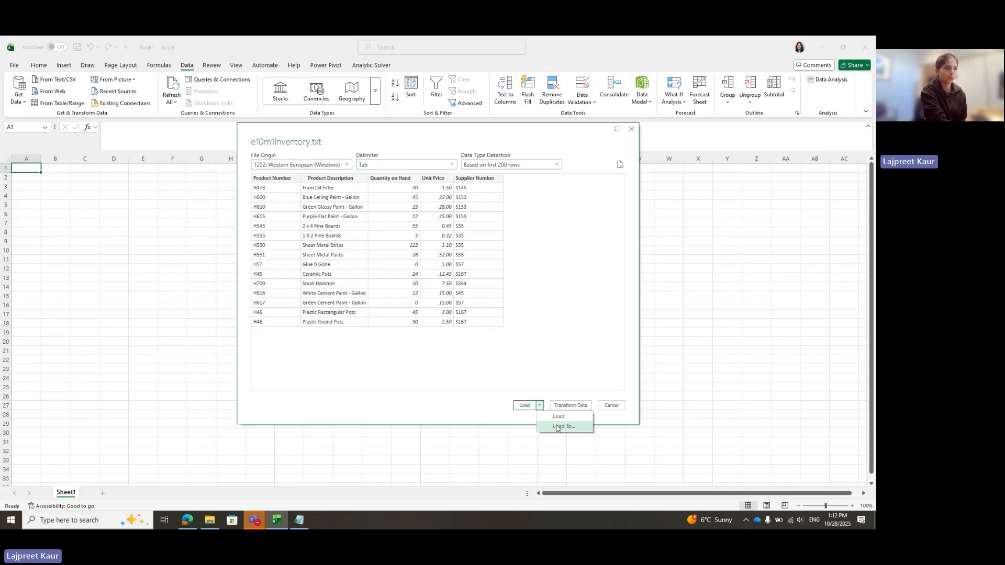
{"action": "left_click", "coordinate": [558, 427]}
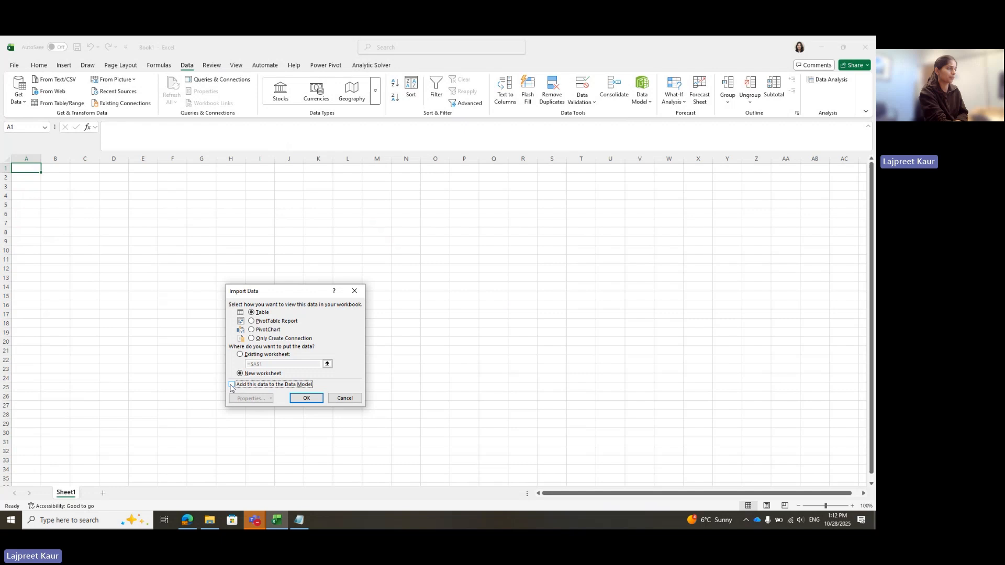
{"action": "left_click", "coordinate": [231, 386]}
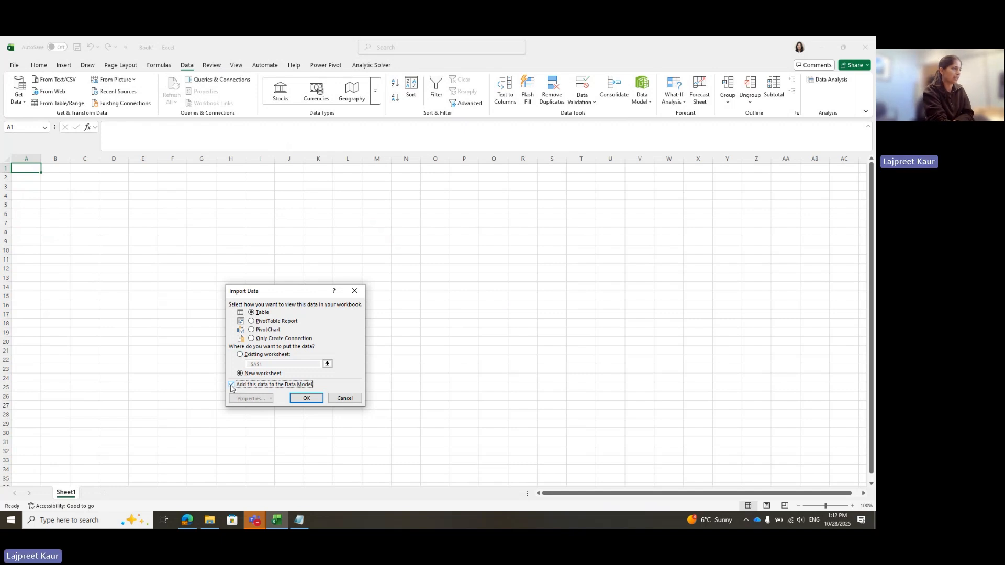
{"action": "left_click", "coordinate": [306, 398]}
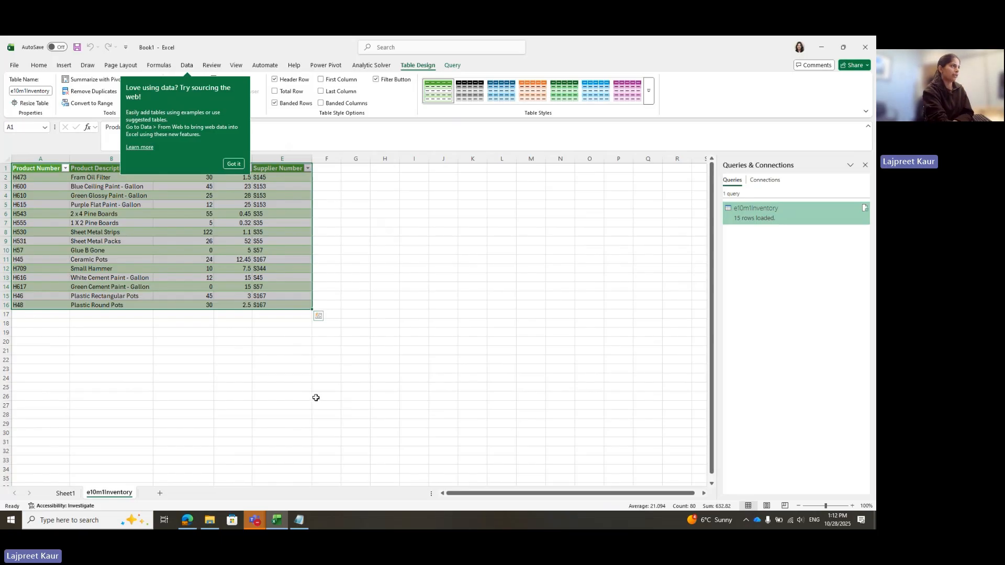
{"action": "left_click", "coordinate": [396, 234]}
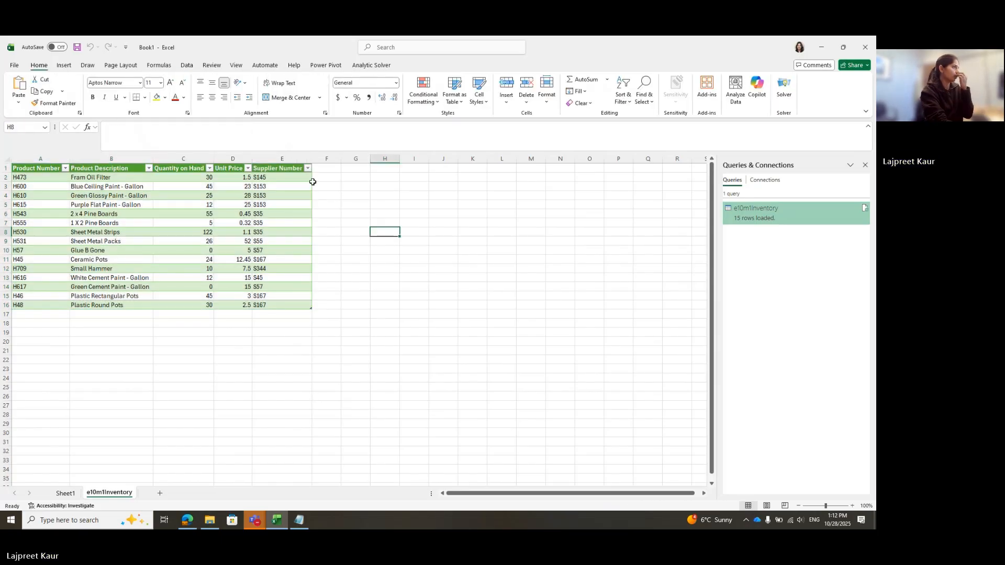
Step: Add the inventory worksheet table to the Data Model through Power Pivot and compare the two inventory tables there
{"action": "left_click", "coordinate": [273, 259]}
{"action": "left_click", "coordinate": [334, 66]}
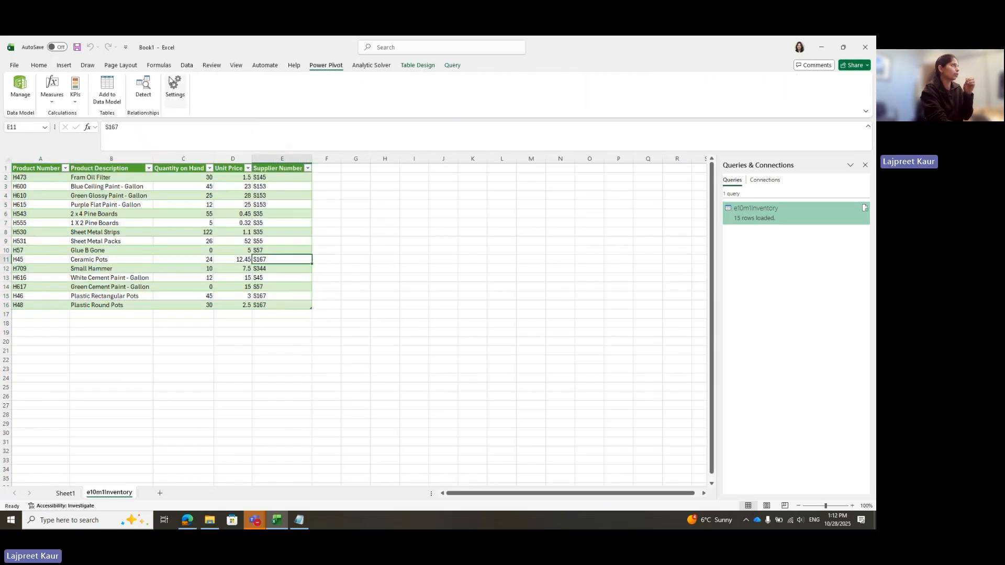
{"action": "left_click", "coordinate": [109, 89]}
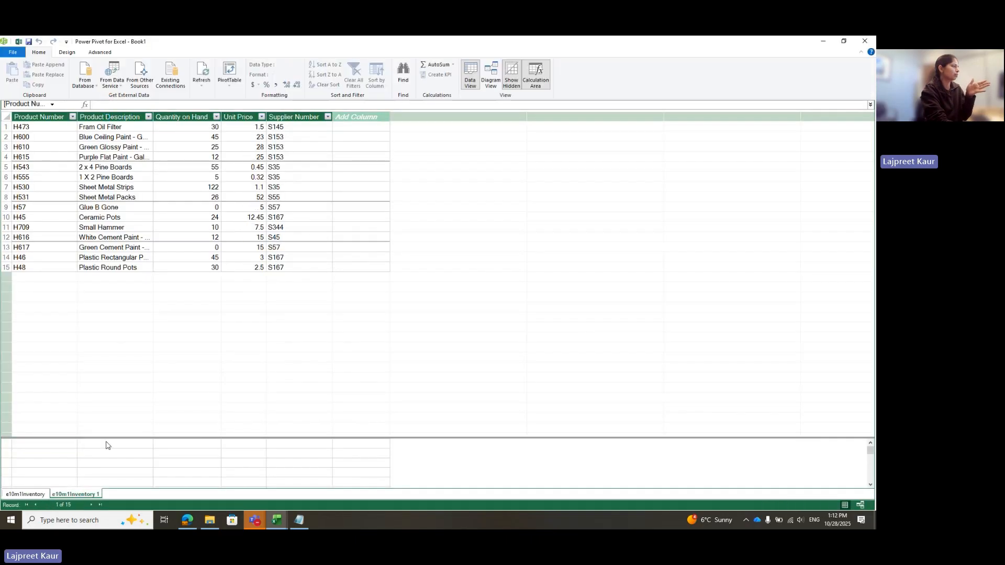
{"action": "left_click", "coordinate": [40, 494]}
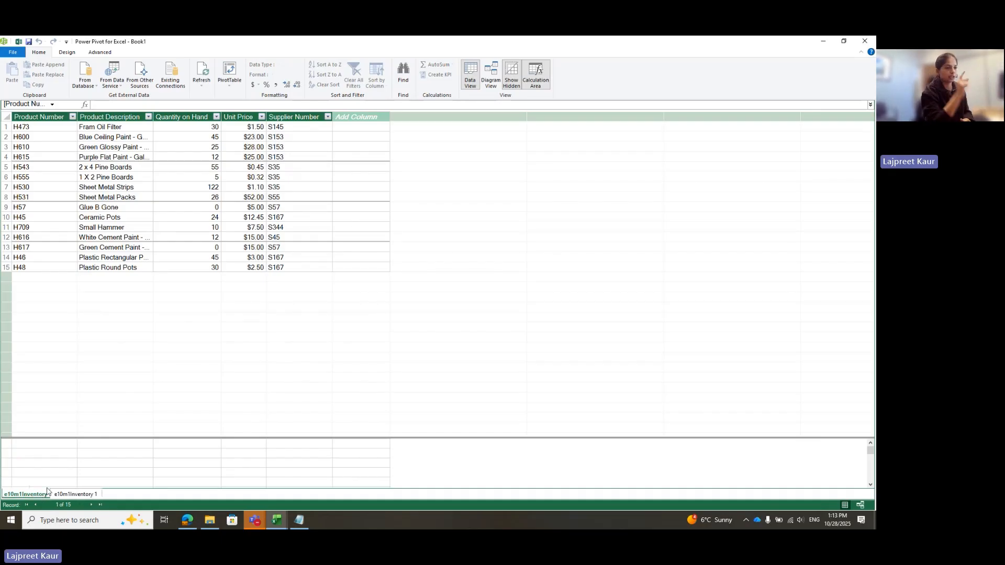
{"action": "left_click", "coordinate": [74, 494]}
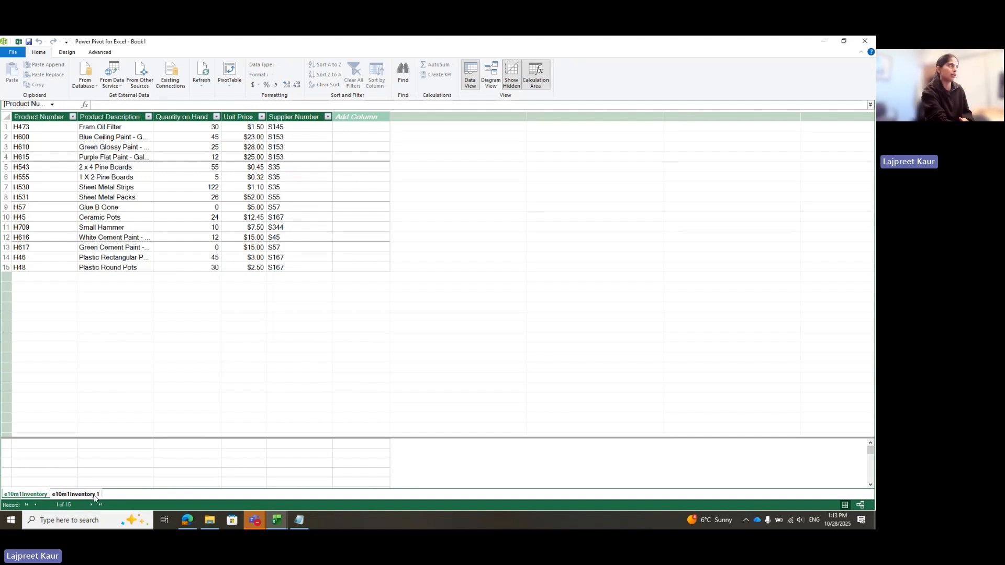
Step: Delete the duplicate e10m1Inventory 1 table from the Data Model and close the Power Pivot window
{"action": "right_click", "coordinate": [95, 497]}
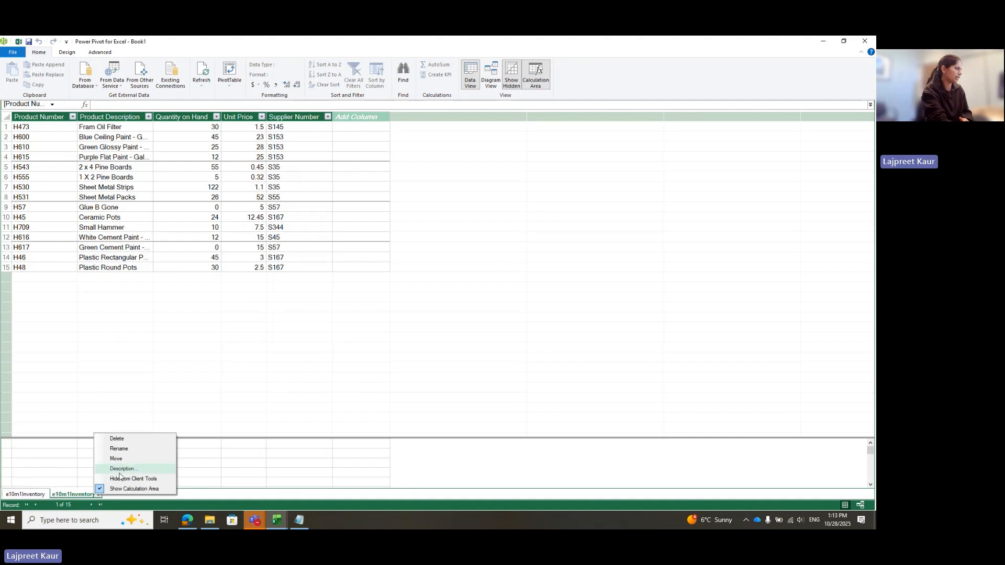
{"action": "left_click", "coordinate": [126, 440]}
{"action": "left_click", "coordinate": [414, 287]}
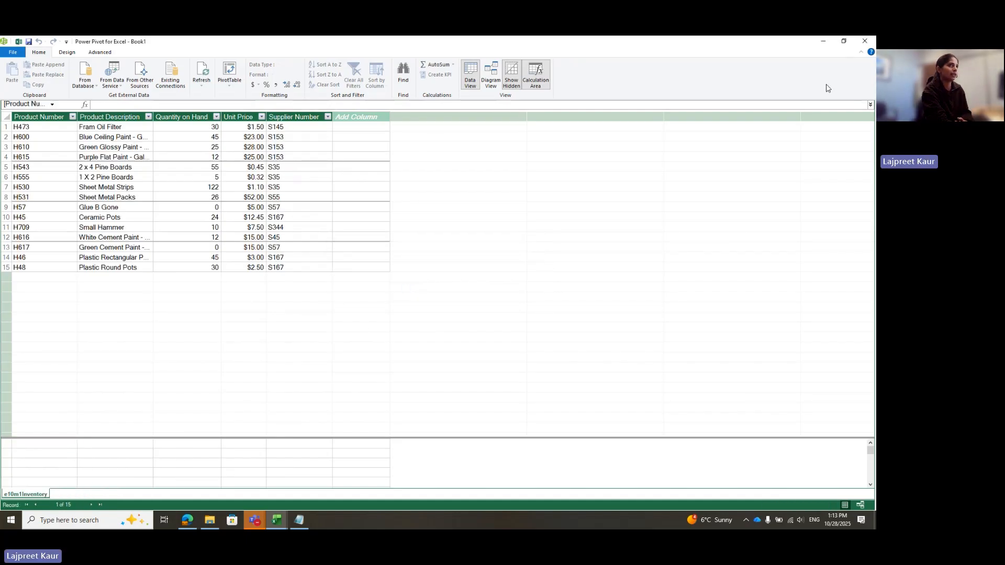
{"action": "left_click", "coordinate": [865, 40]}
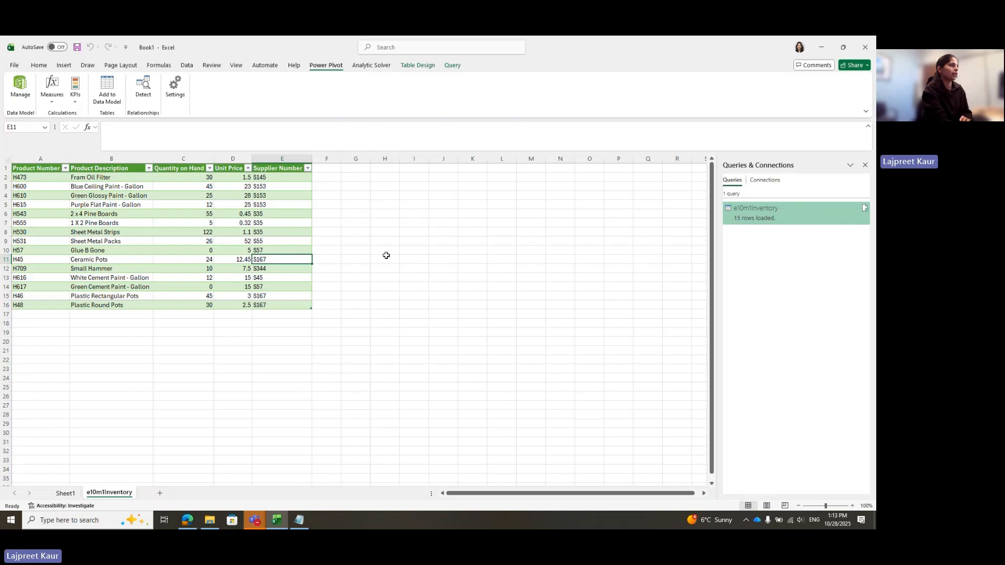
{"action": "left_click", "coordinate": [386, 258]}
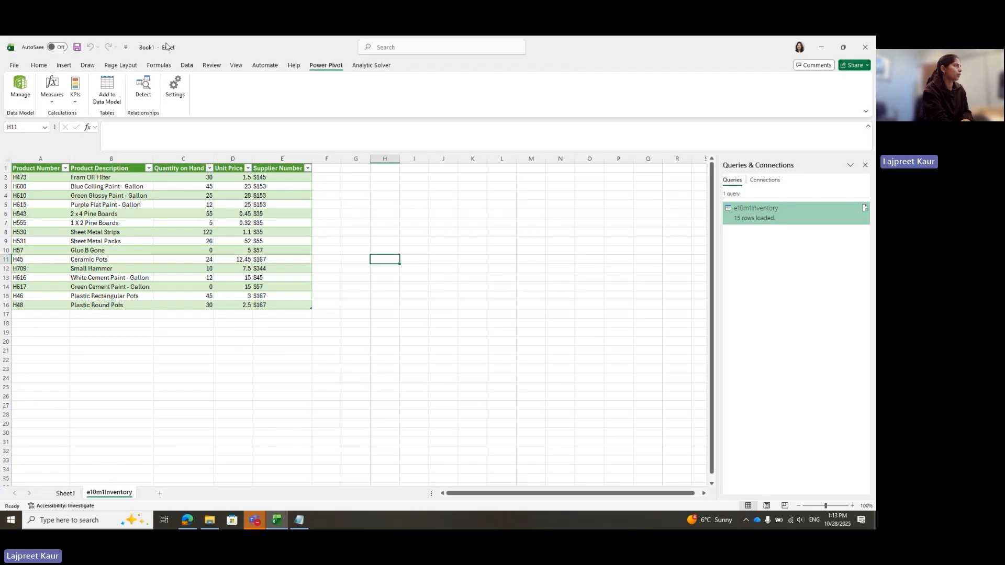
Step: Import the e10m1Inventory text file a second time and load it directly with the default load option
{"action": "left_click", "coordinate": [187, 66]}
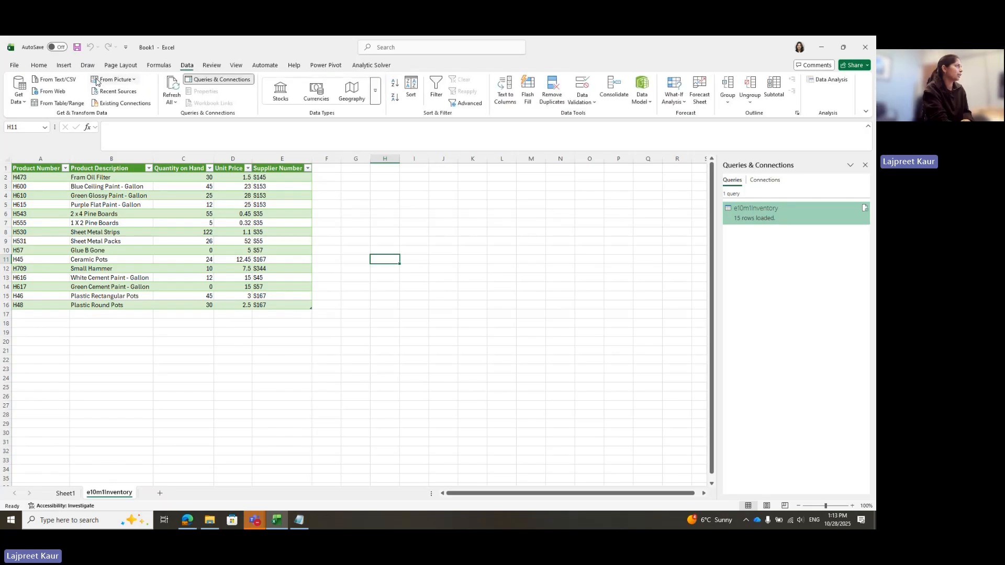
{"action": "left_click", "coordinate": [57, 80]}
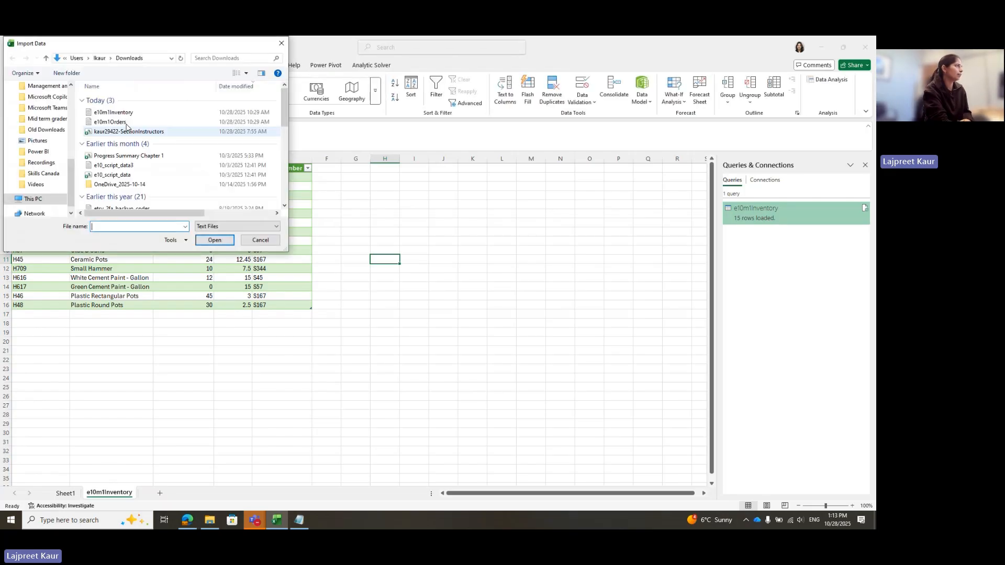
{"action": "left_click", "coordinate": [115, 113]}
{"action": "left_click", "coordinate": [215, 240]}
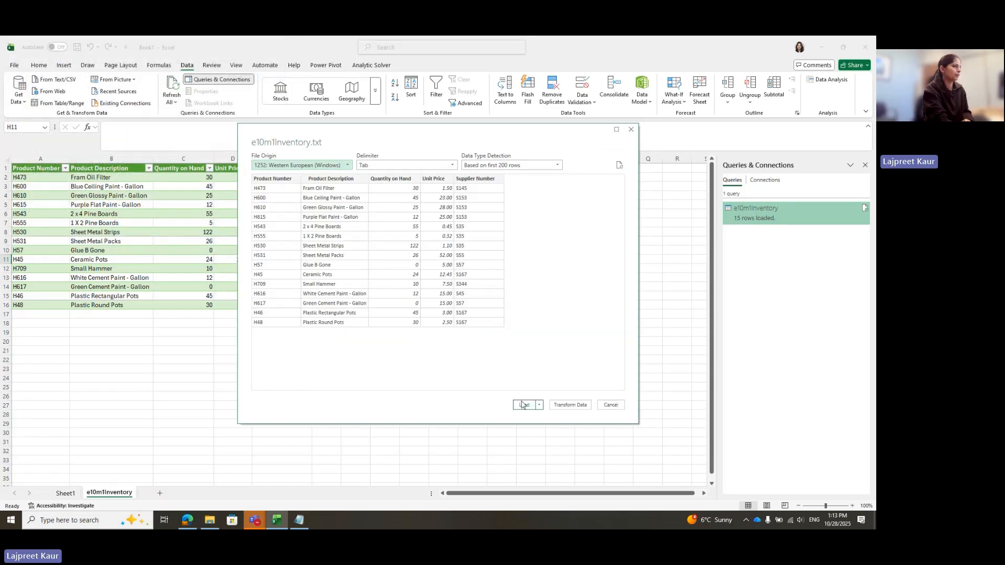
{"action": "left_click", "coordinate": [523, 405]}
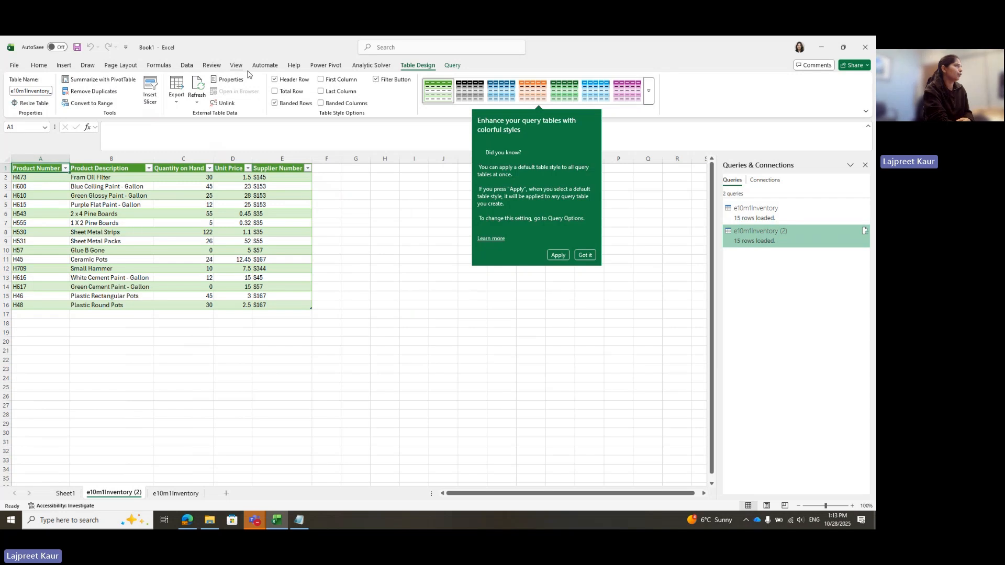
Step: Add the second imported inventory table to the Data Model through Power Pivot and return to the workbook without saving
{"action": "left_click", "coordinate": [326, 64]}
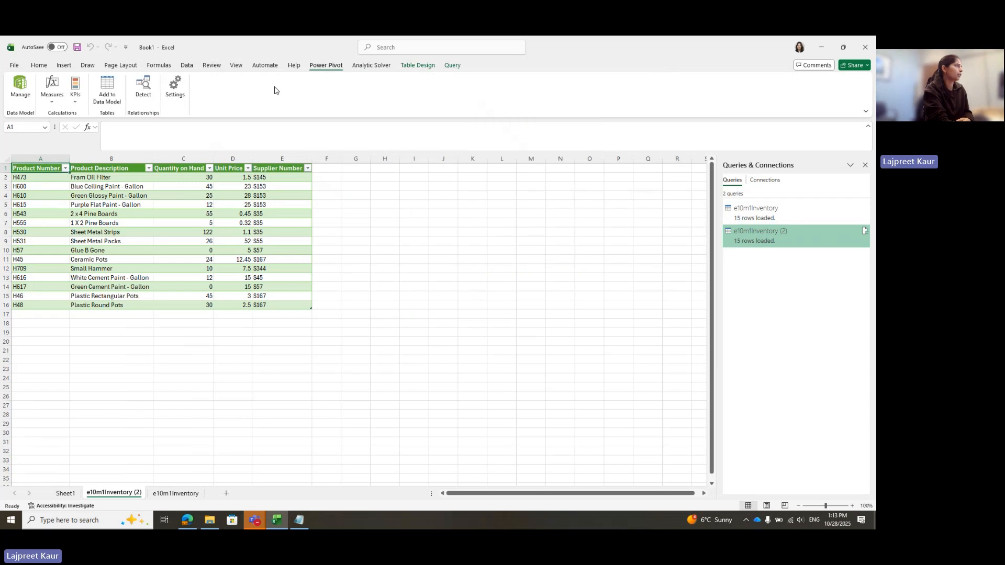
{"action": "left_click", "coordinate": [108, 84]}
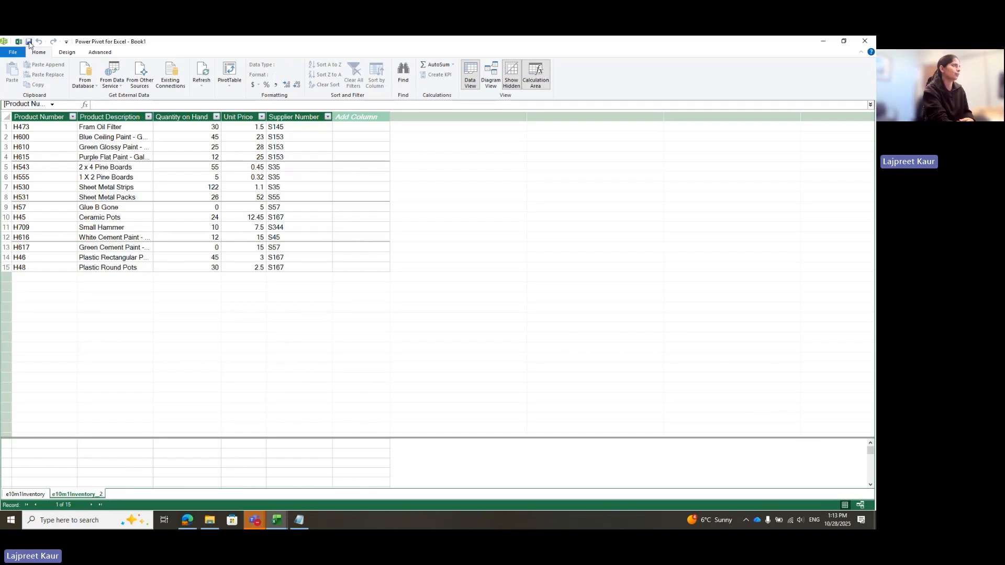
{"action": "left_click", "coordinate": [29, 41]}
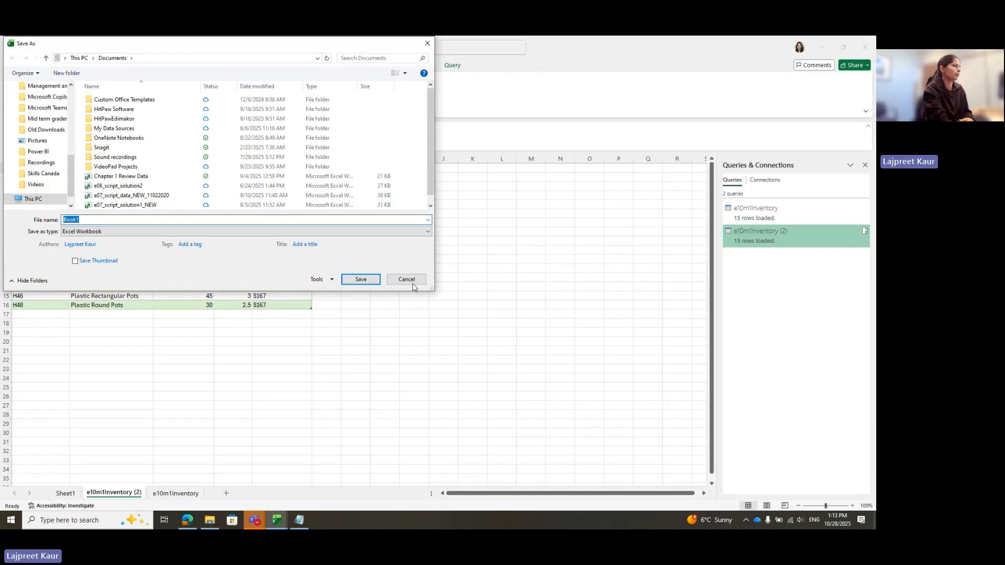
{"action": "left_click", "coordinate": [412, 282]}
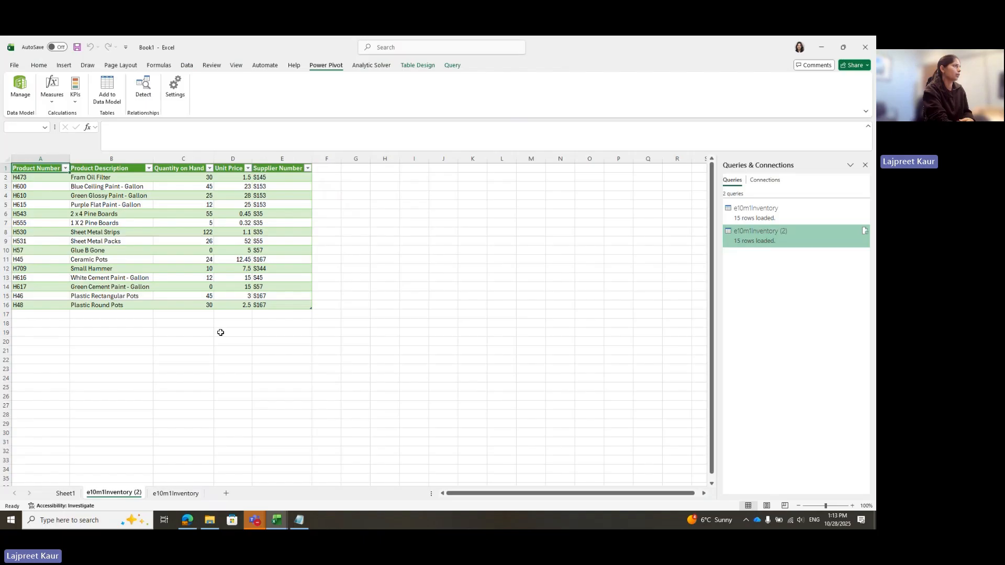
Step: Compare the two inventory worksheets and rename the e10m1Inventory (2) sheet as Added Later
{"action": "left_click", "coordinate": [156, 499]}
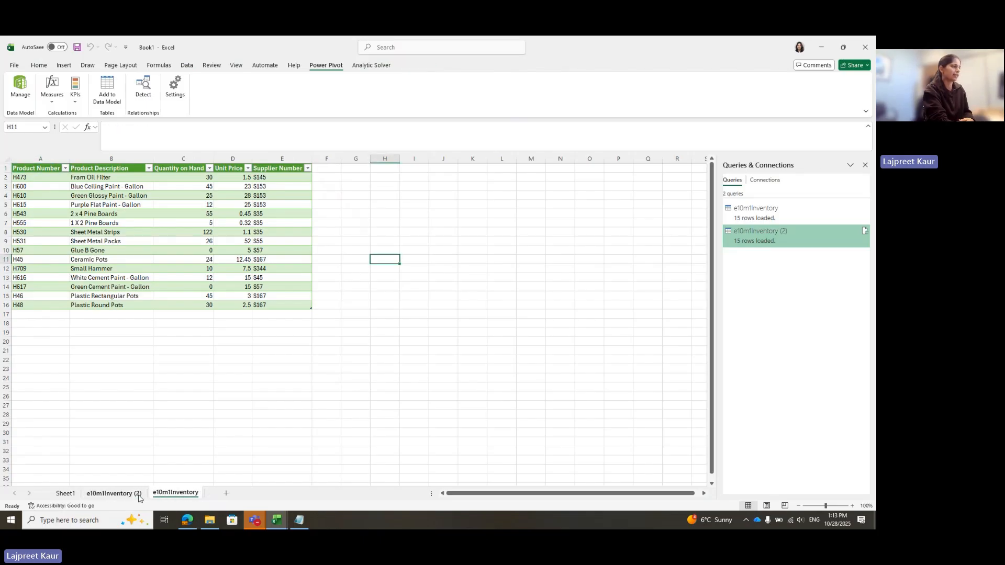
{"action": "left_click", "coordinate": [139, 496]}
{"action": "left_click", "coordinate": [184, 495]}
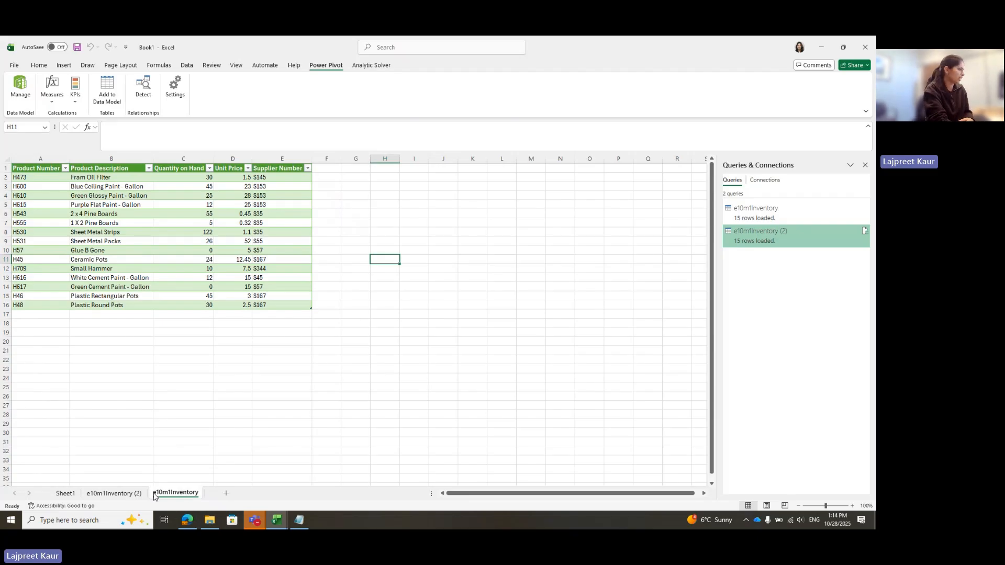
{"action": "right_click", "coordinate": [125, 497]}
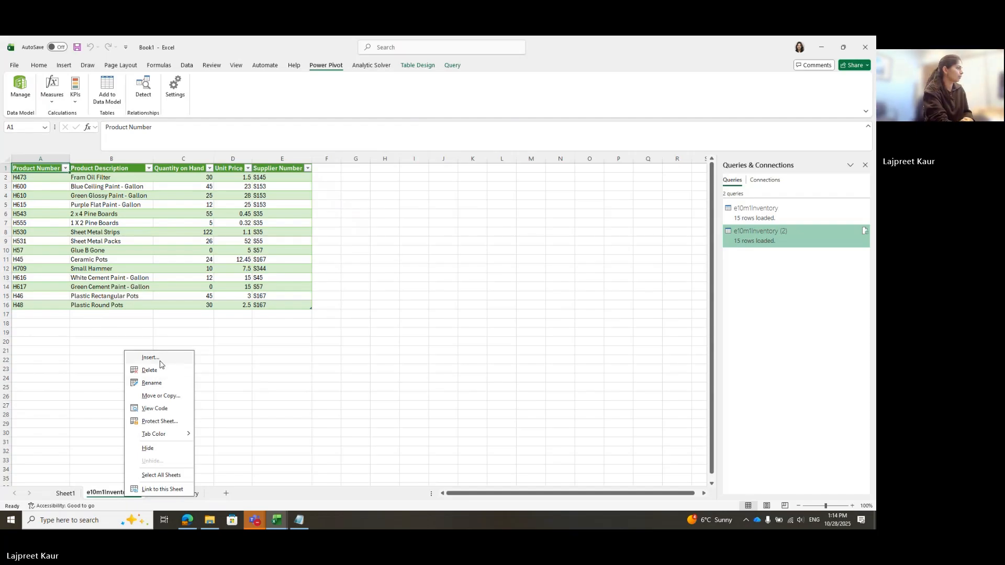
{"action": "left_click", "coordinate": [155, 384]}
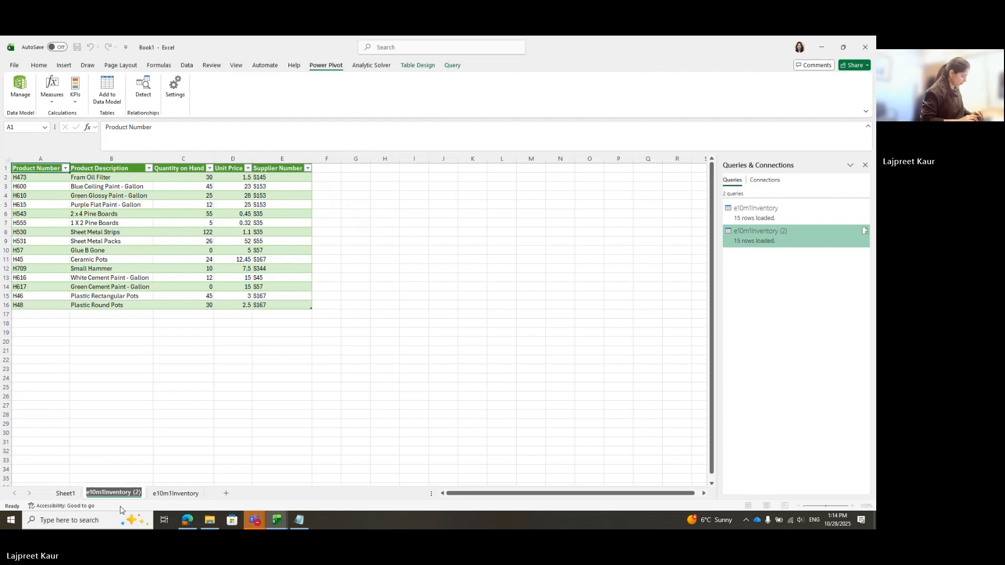
{"action": "type", "text": "Added"}
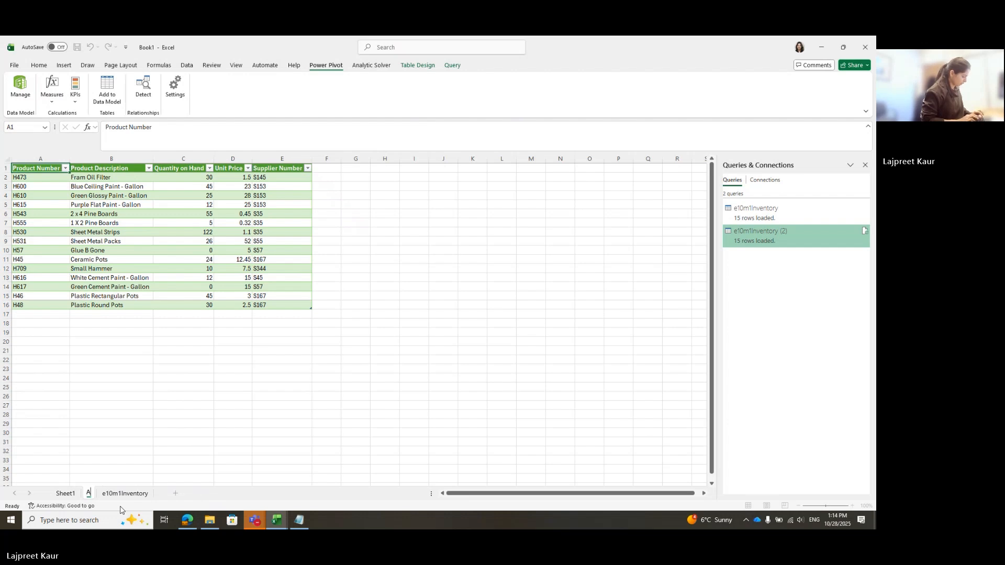
{"action": "key", "text": "Return"}
{"action": "type", "text": "Later"}
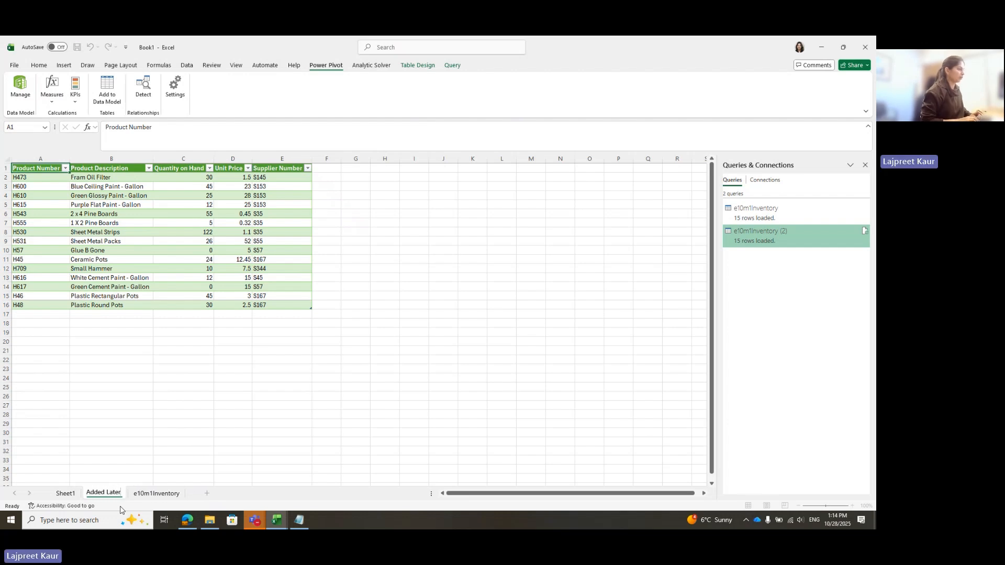
{"action": "key", "text": "Return"}
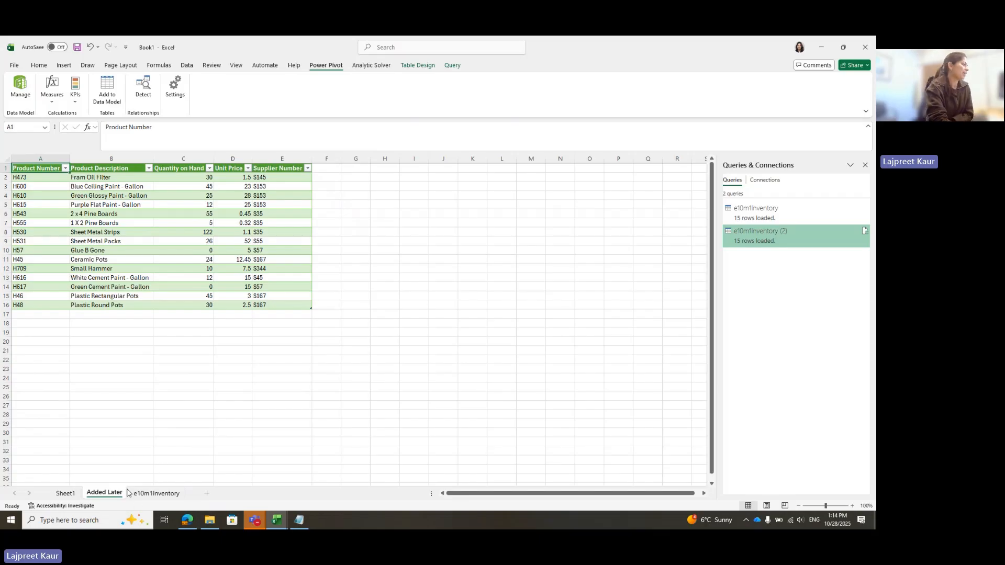
Step: Inspect the e10m1Inventory worksheet and the empty cells beside its Supplier Number column
{"action": "left_click", "coordinate": [159, 495]}
{"action": "left_click", "coordinate": [178, 238]}
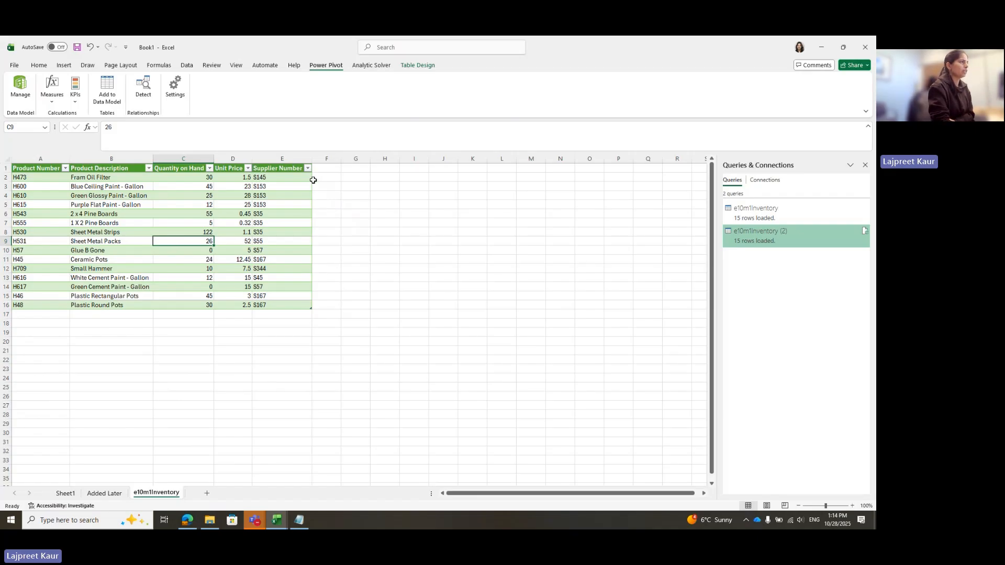
{"action": "left_click_drag", "start_coordinate": [314, 179], "coordinate": [317, 305]}
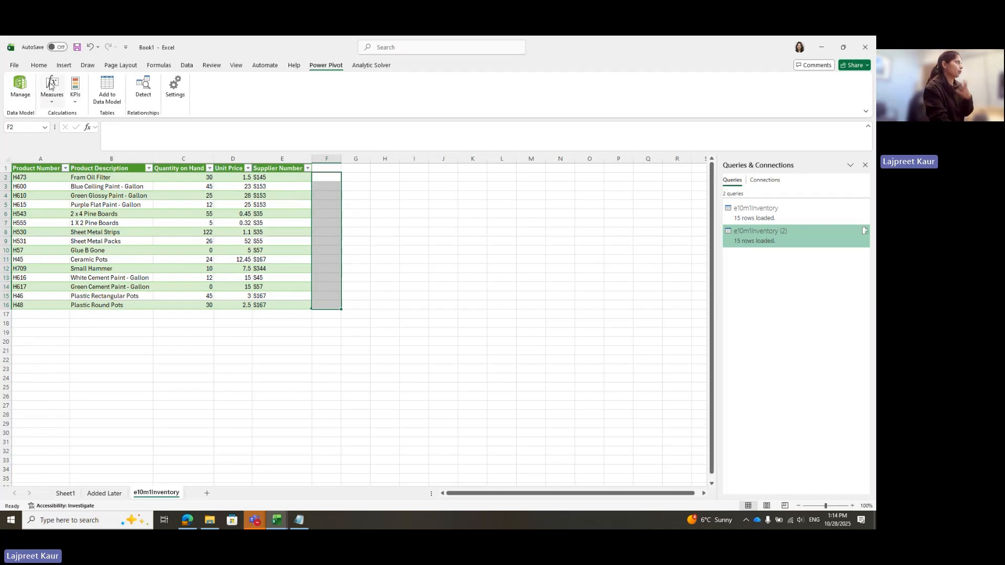
{"action": "key", "text": "Home"}
Step: In the Power Pivot e10m1Inventory table, add a calculated column multiplying Quantity on Hand by Unit Price
{"action": "left_click", "coordinate": [19, 86]}
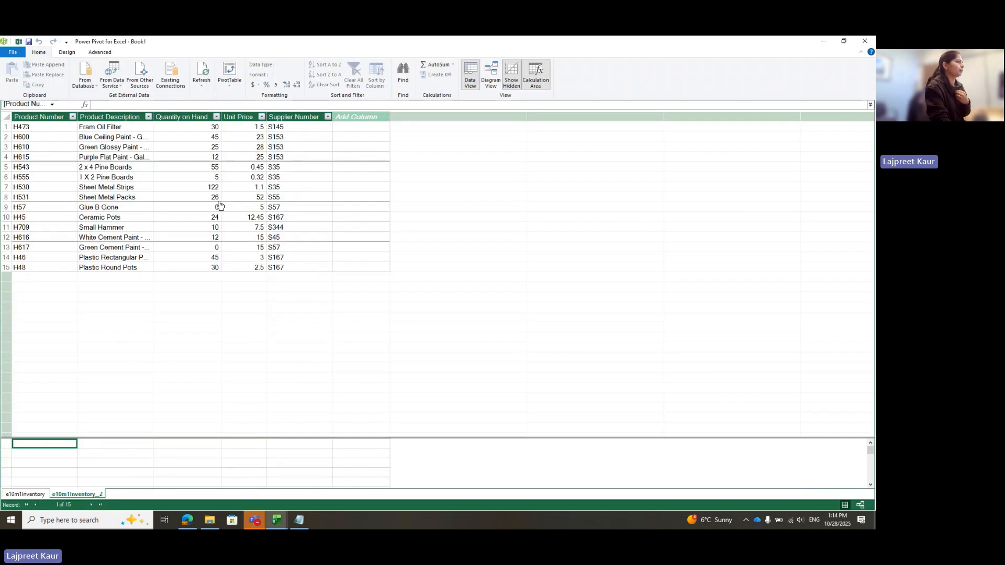
{"action": "left_click", "coordinate": [38, 495]}
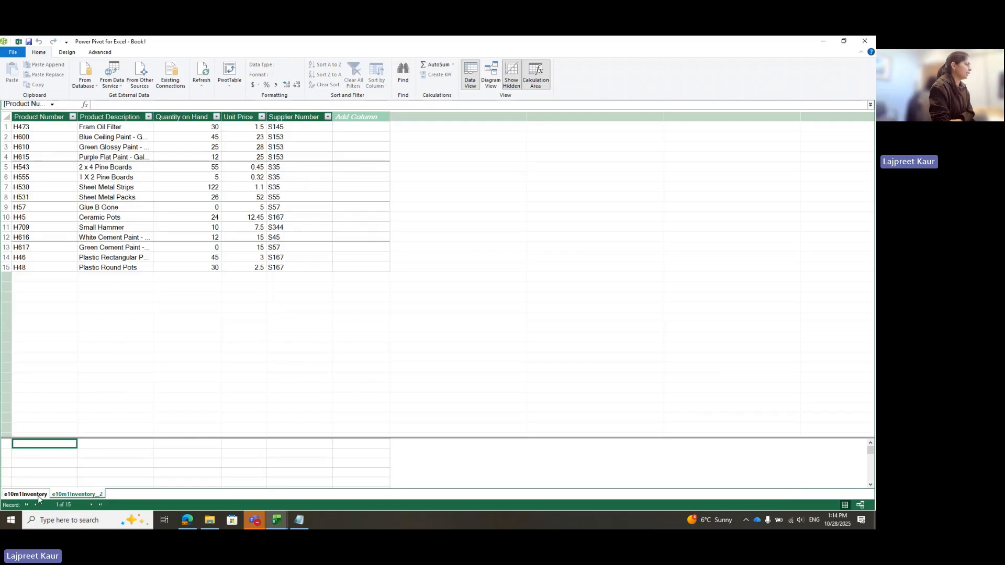
{"action": "left_click", "coordinate": [359, 126]}
{"action": "type", "text": "="}
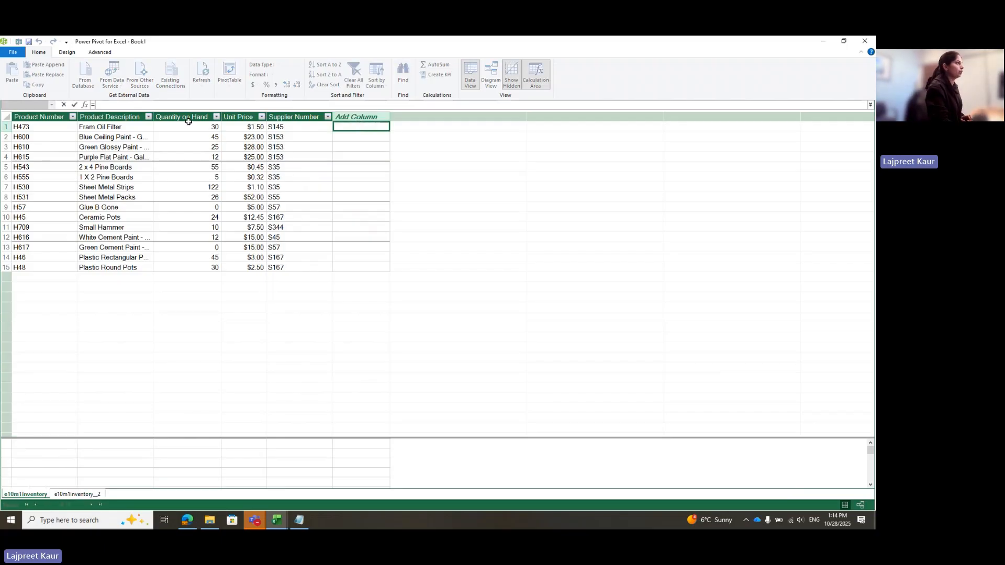
{"action": "left_click", "coordinate": [187, 117]}
{"action": "type", "text": "*"}
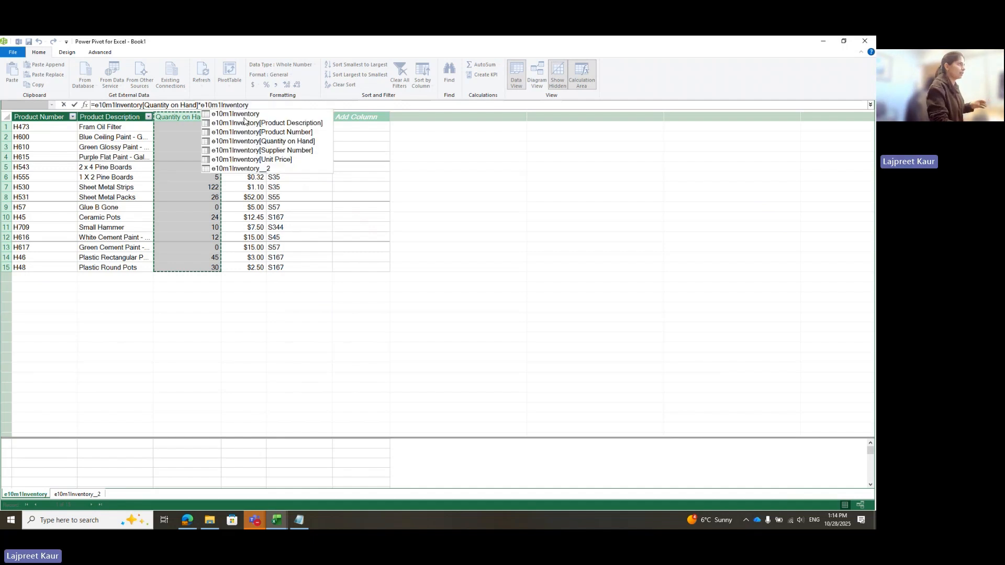
{"action": "left_click", "coordinate": [244, 116]}
{"action": "key", "text": "Return"}
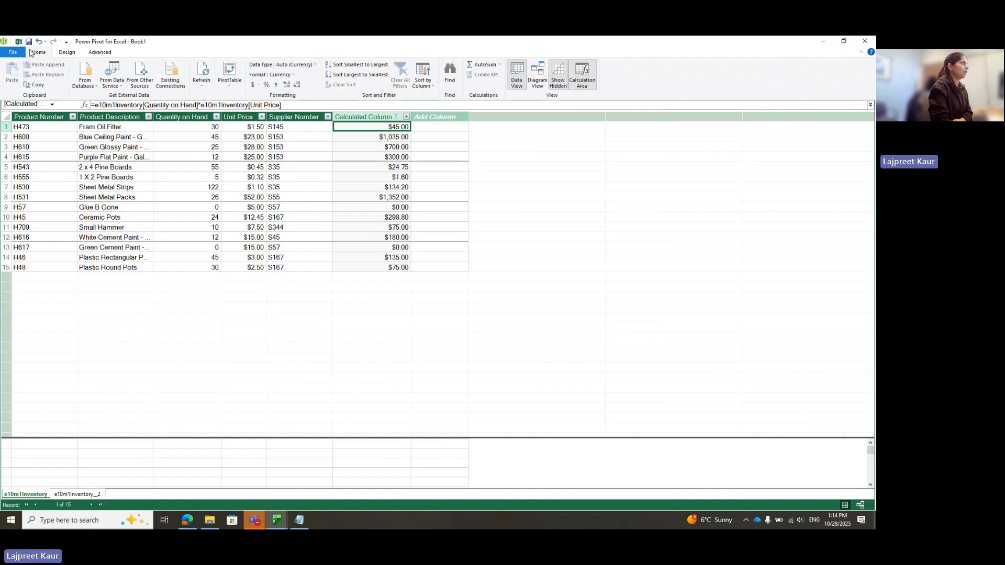
Step: Return to the workbook without saving and inspect Calculated Column 1 in the e10m1Inventory worksheet
{"action": "left_click", "coordinate": [12, 52]}
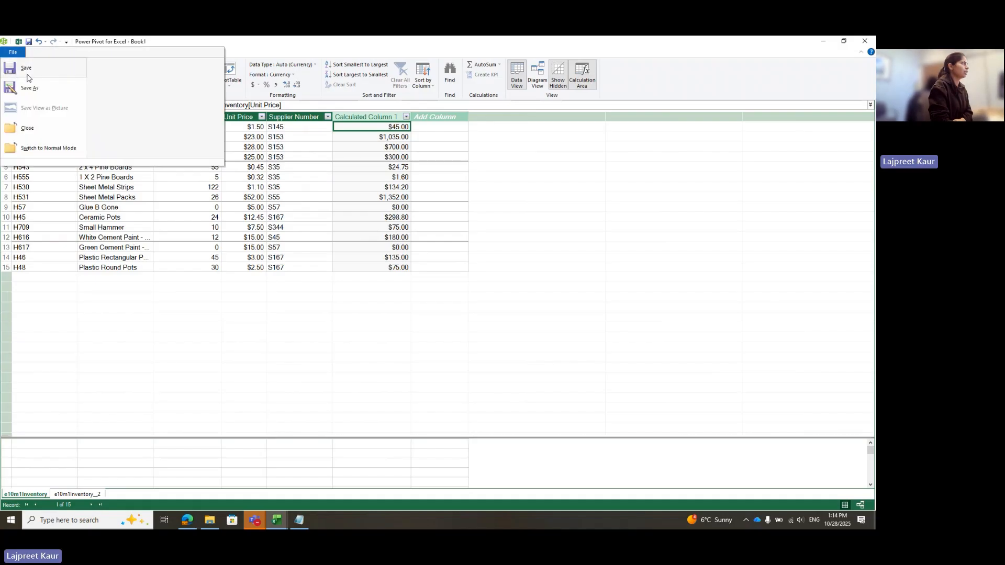
{"action": "left_click", "coordinate": [29, 86]}
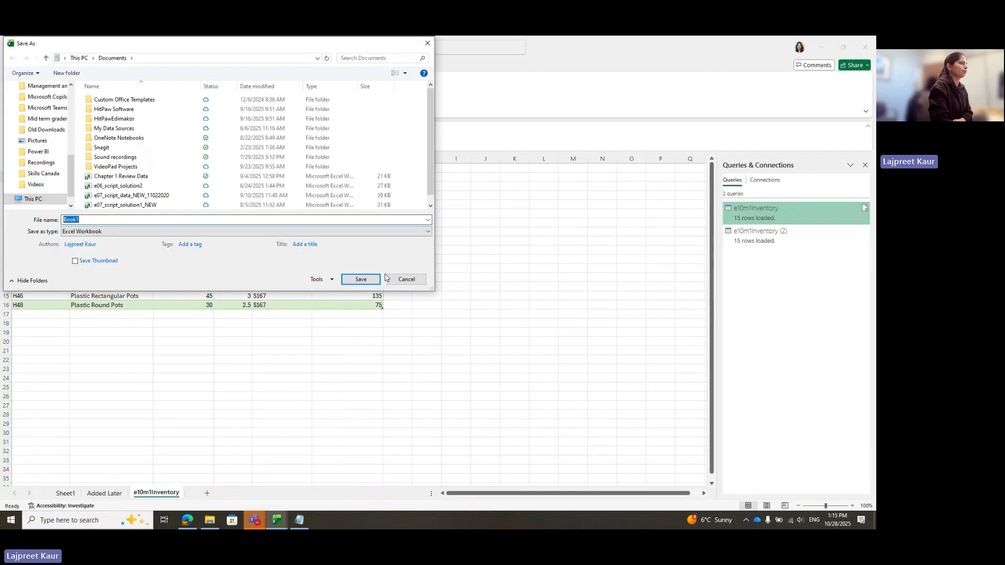
{"action": "left_click", "coordinate": [406, 279]}
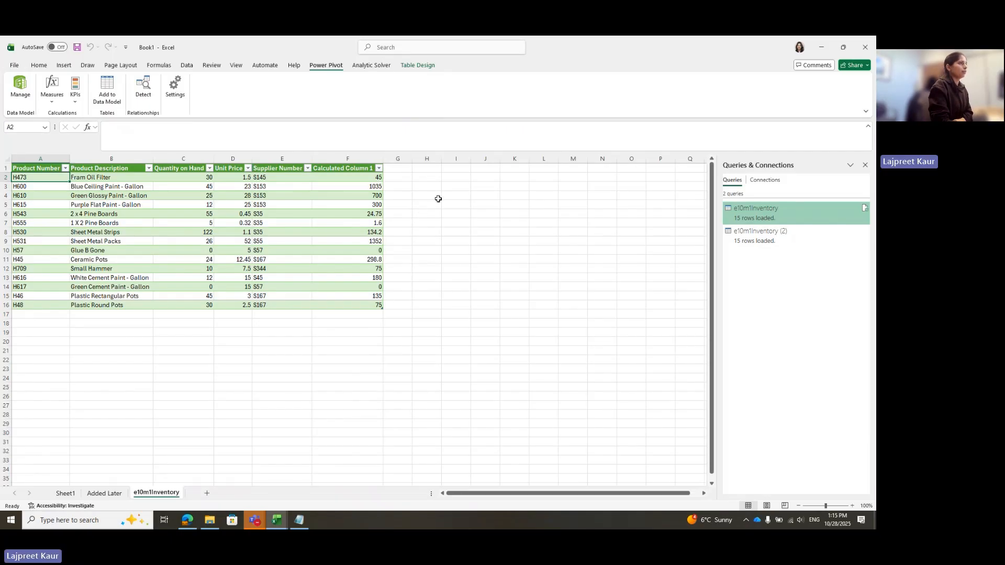
{"action": "left_click_drag", "start_coordinate": [363, 177], "coordinate": [351, 303]}
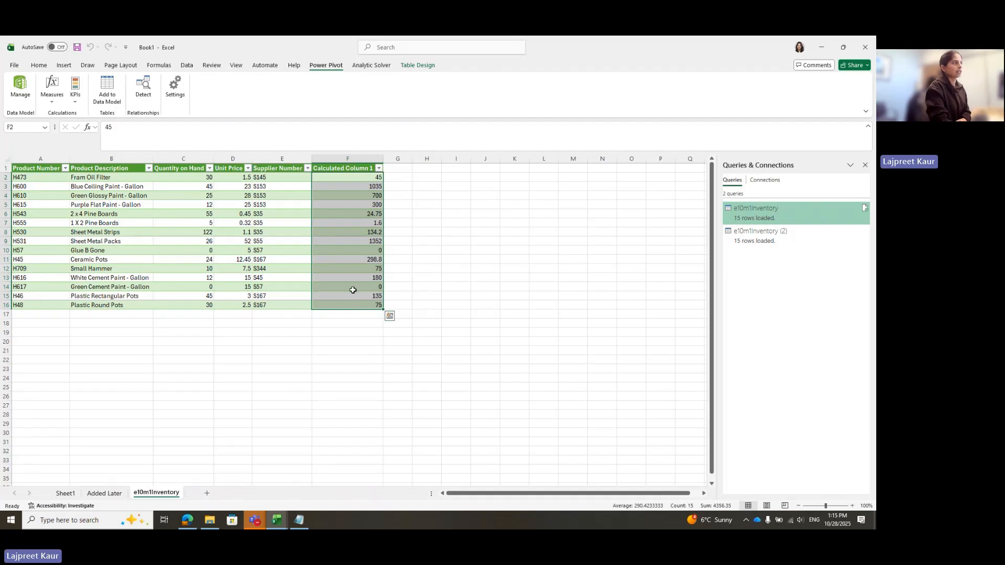
{"action": "key", "text": "ctrl+space"}
{"action": "key", "text": "ctrl+space"}
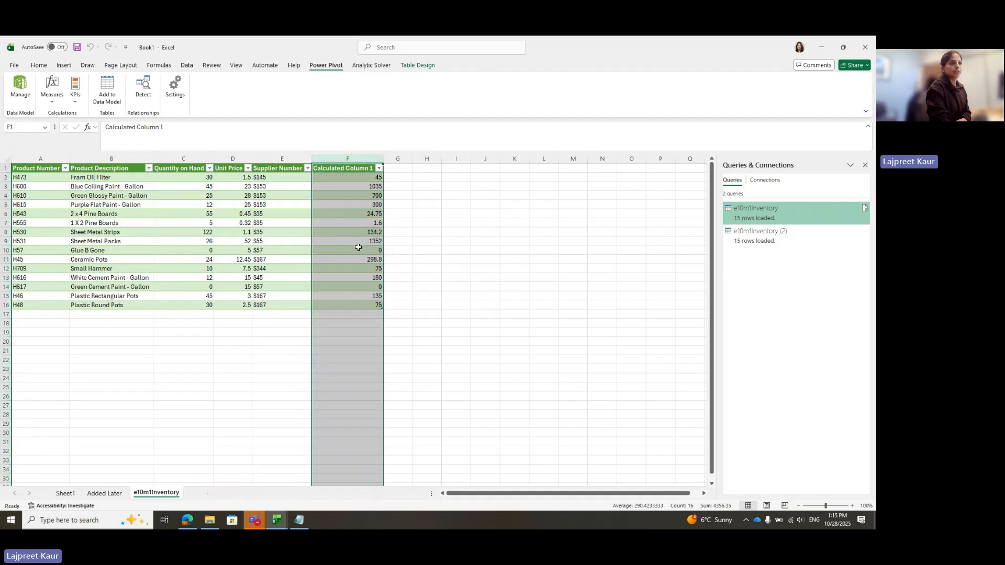
Step: In the Power Pivot e10m1Inventory__2 table, add a calculated column multiplying Quantity on Hand by Unit Price
{"action": "left_click", "coordinate": [104, 493]}
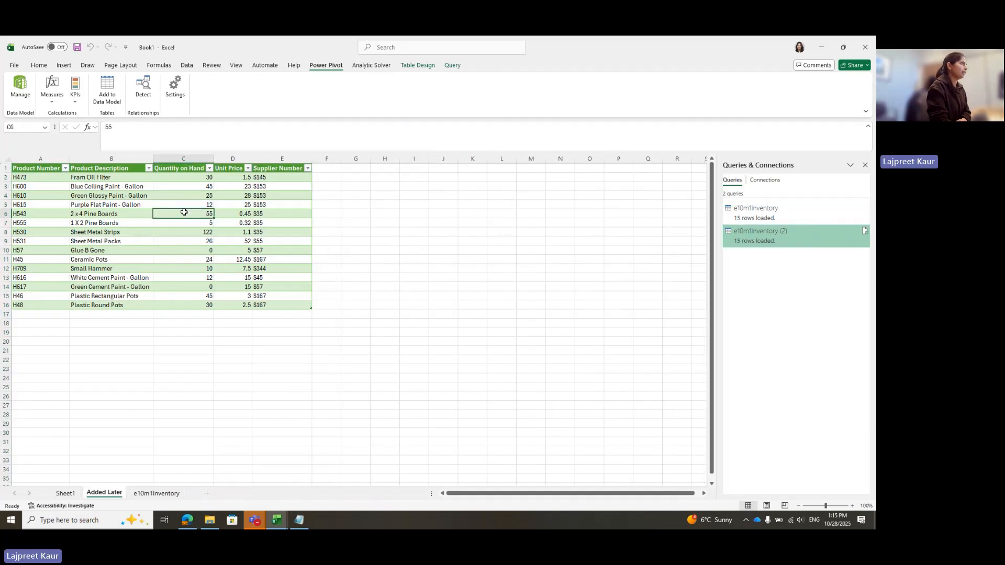
{"action": "left_click", "coordinate": [20, 86]}
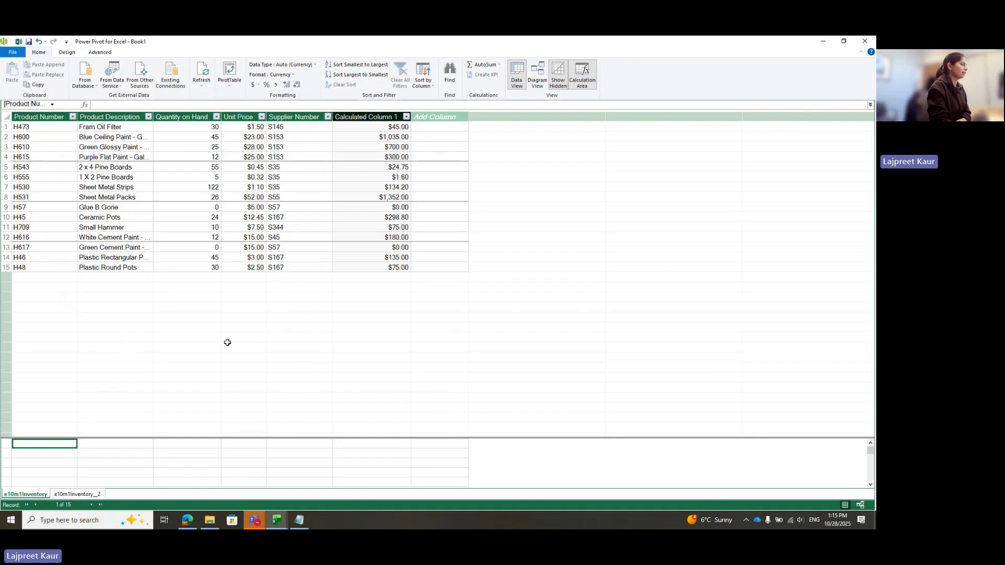
{"action": "left_click", "coordinate": [77, 494]}
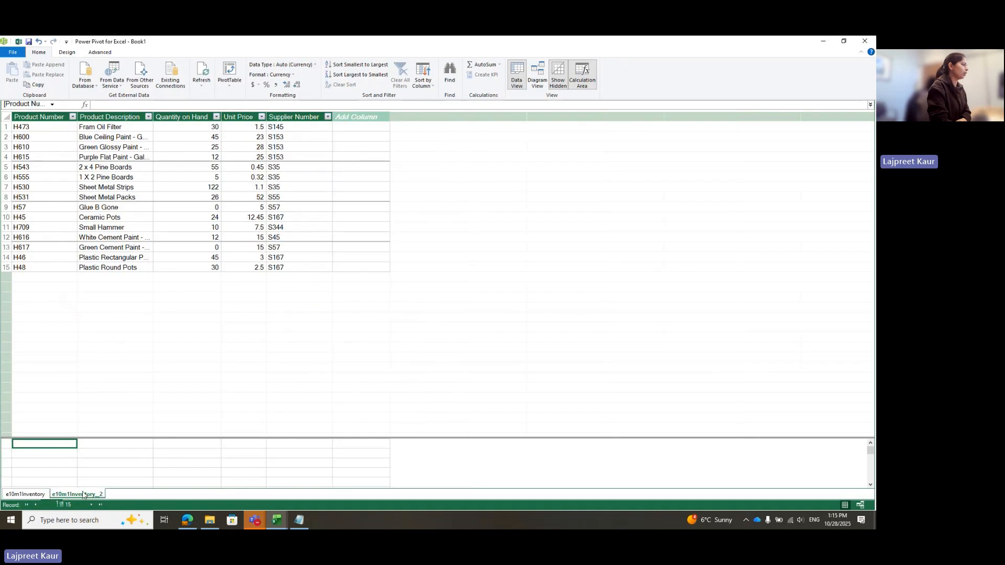
{"action": "left_click", "coordinate": [338, 118]}
{"action": "type", "text": "="}
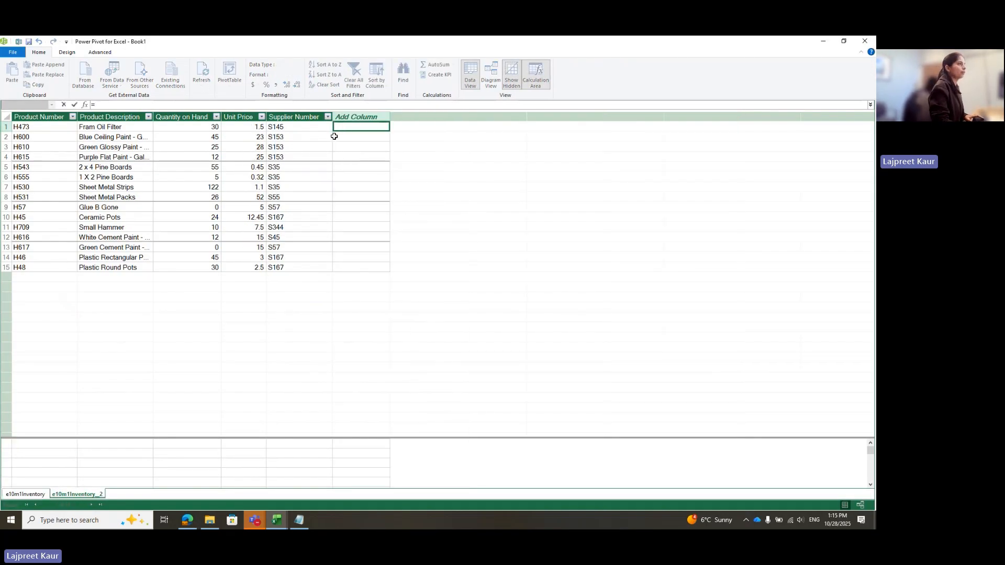
{"action": "left_click", "coordinate": [195, 115]}
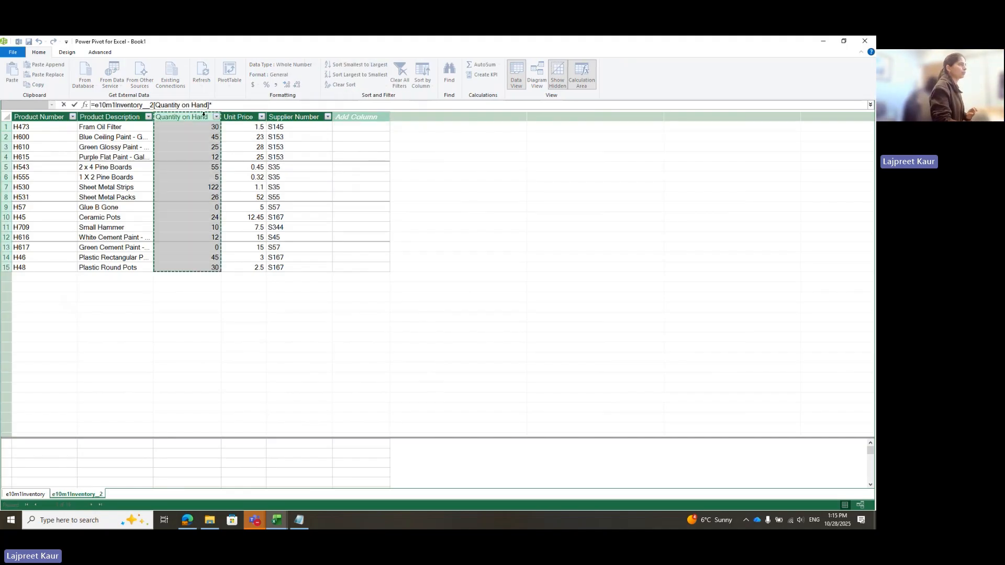
{"action": "type", "text": "*"}
{"action": "left_click", "coordinate": [230, 117]}
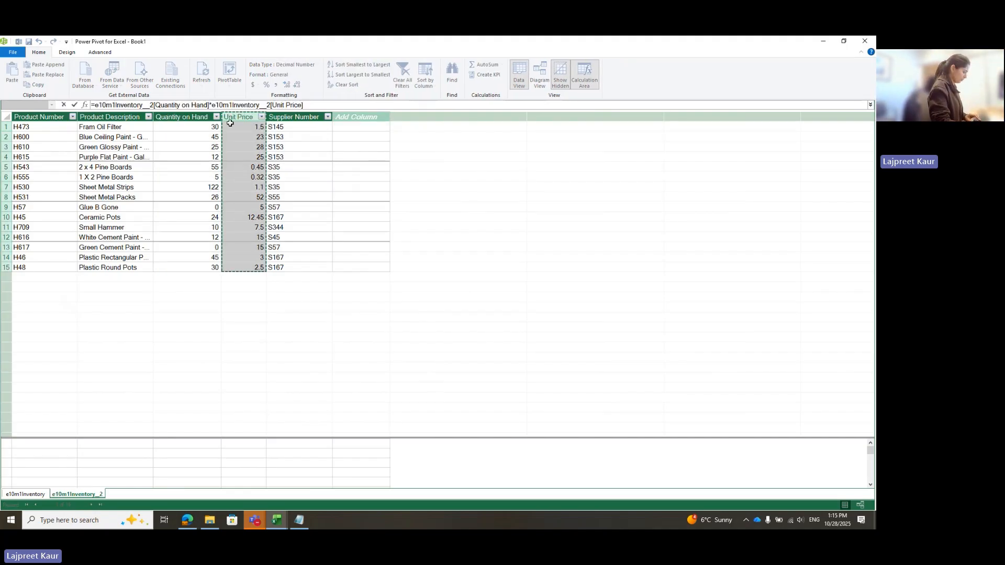
{"action": "key", "text": "Return"}
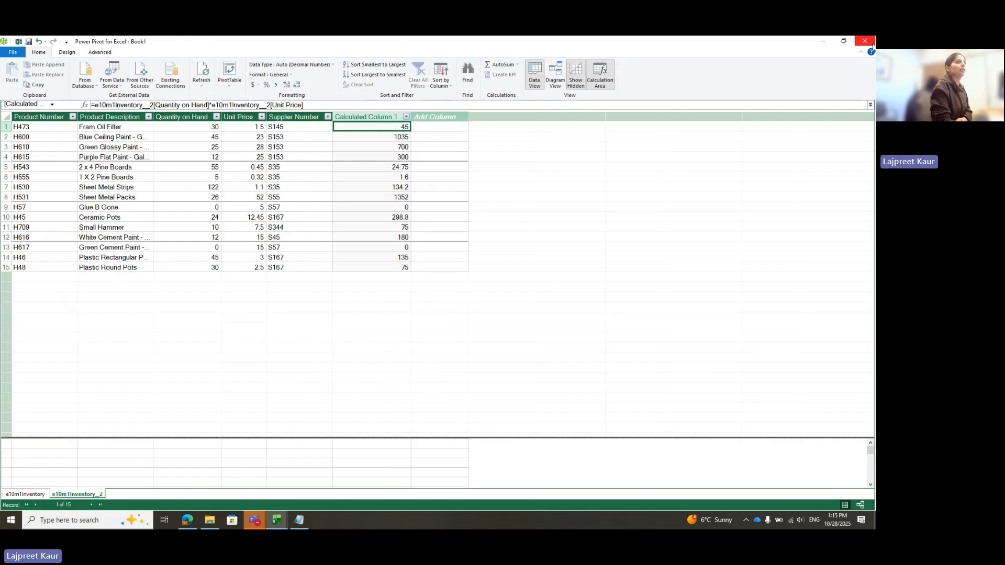
Step: Close Power Pivot and compare column F on the Added Later and e10m1Inventory worksheets
{"action": "left_click", "coordinate": [865, 41]}
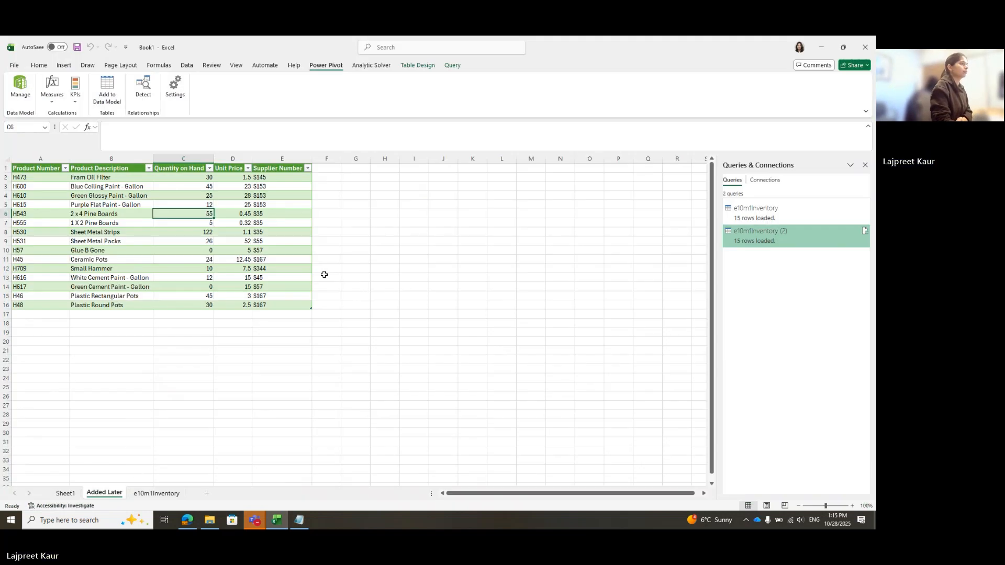
{"action": "left_click_drag", "start_coordinate": [330, 177], "coordinate": [322, 310]}
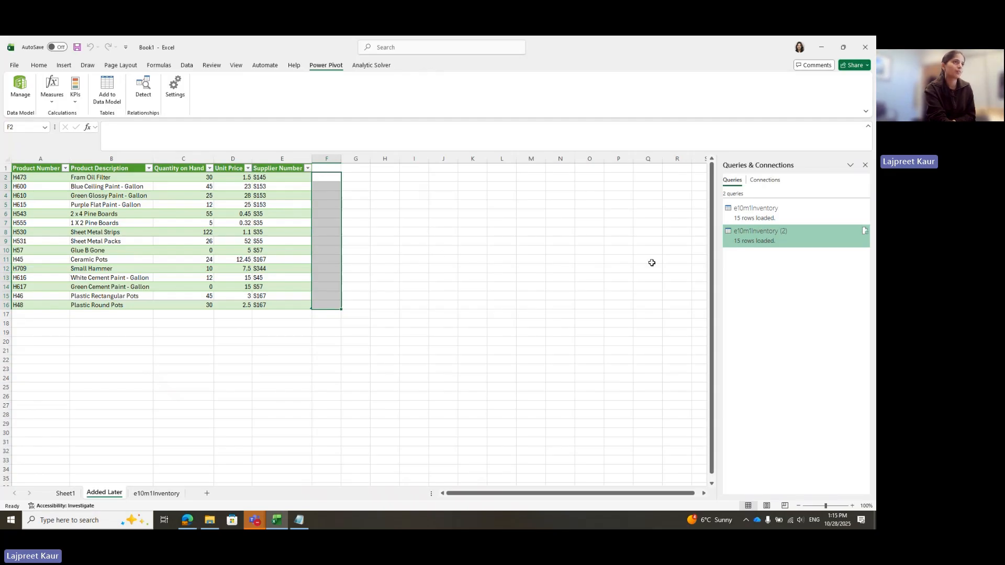
{"action": "left_click", "coordinate": [552, 269]}
{"action": "left_click", "coordinate": [269, 242]}
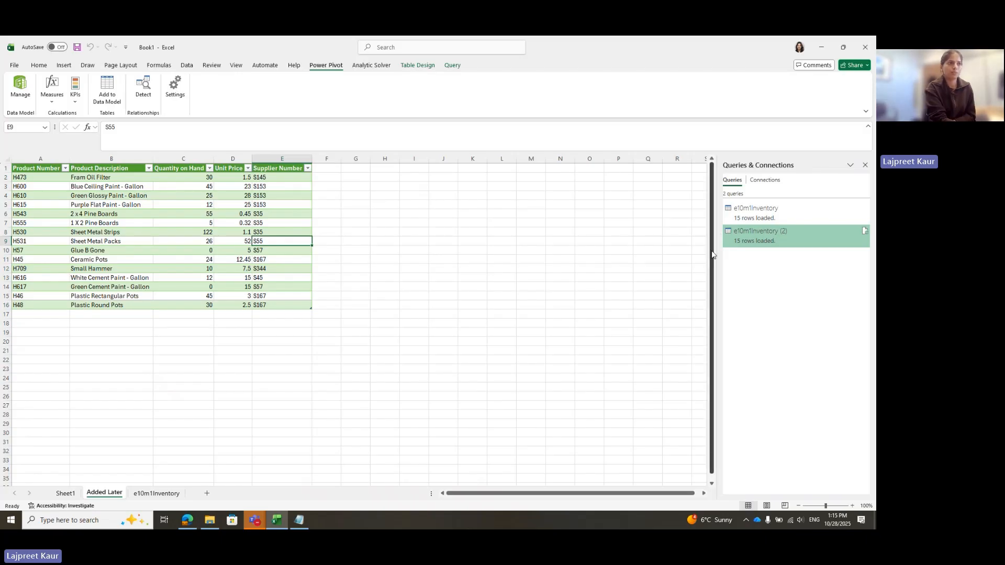
{"action": "mouse_move", "coordinate": [741, 241]}
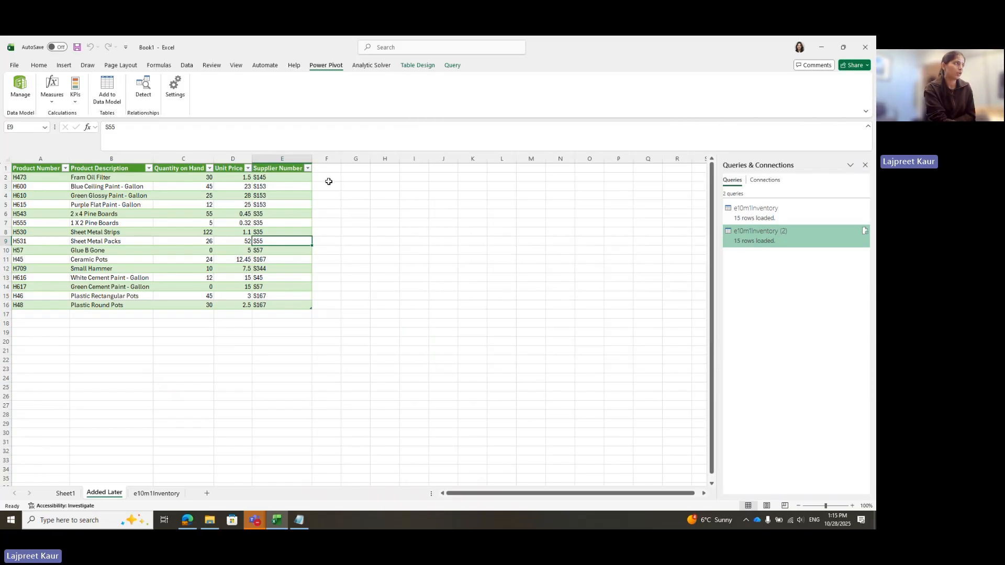
{"action": "left_click", "coordinate": [156, 493]}
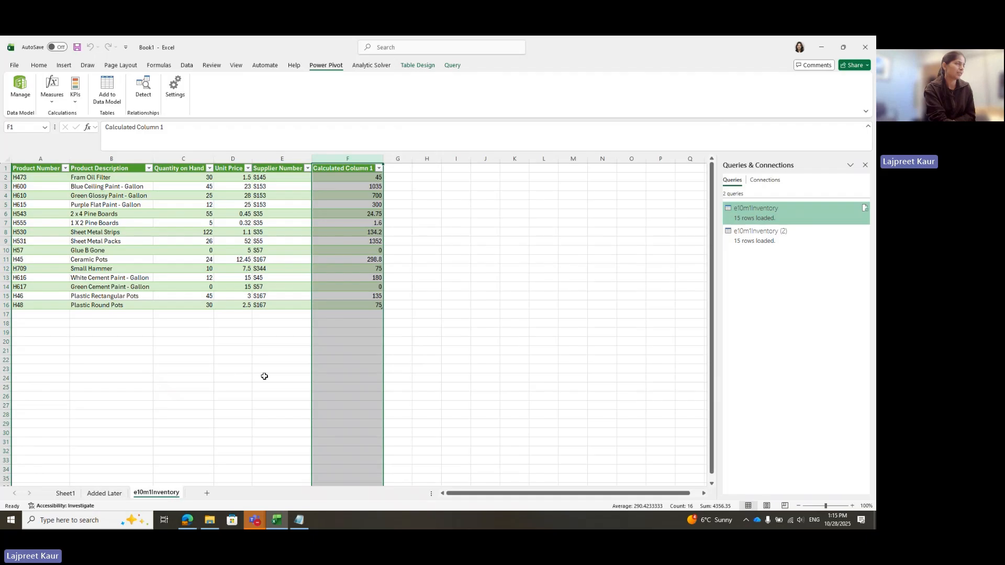
{"action": "left_click", "coordinate": [355, 215]}
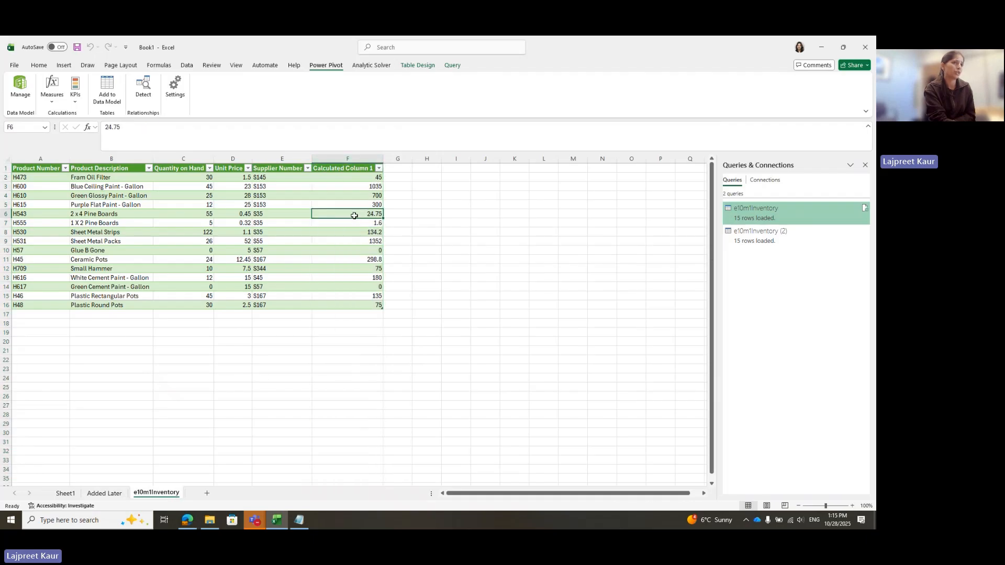
Step: Review the load settings of the e10m1Inventory and e10m1Inventory (2) queries, including their Data Model option, without changing them
{"action": "right_click", "coordinate": [767, 206]}
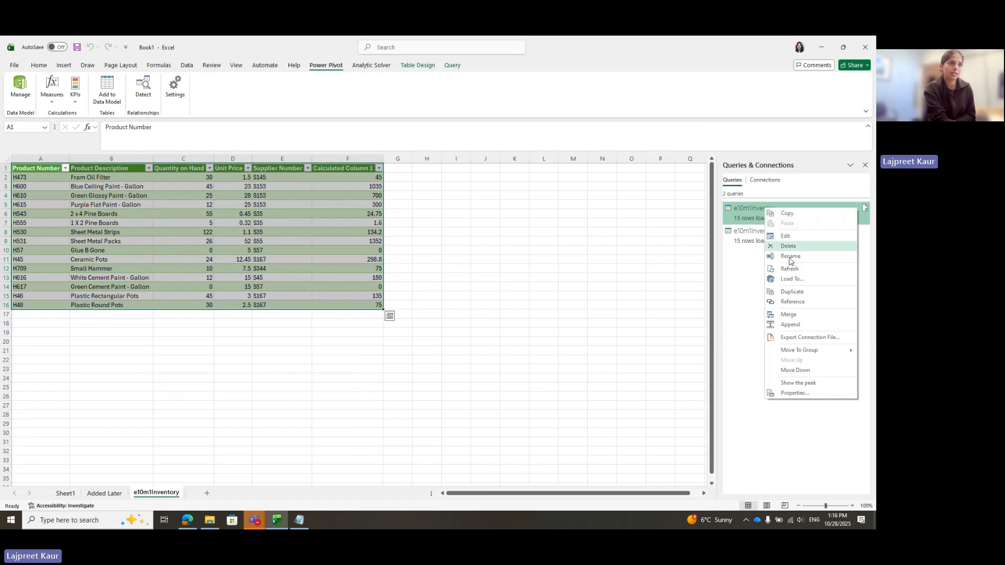
{"action": "left_click", "coordinate": [793, 279]}
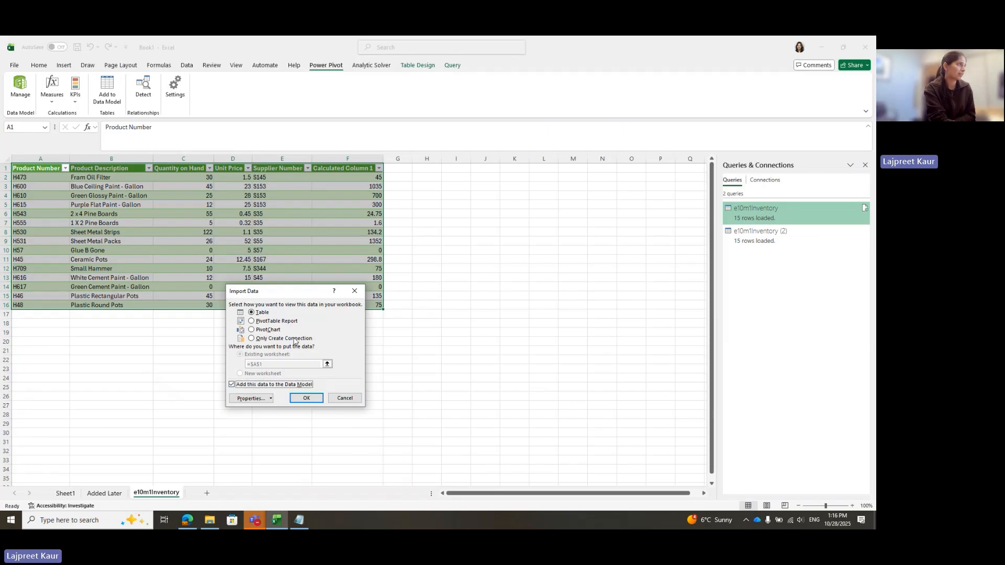
{"action": "left_click", "coordinate": [355, 291]}
{"action": "left_click", "coordinate": [771, 237]}
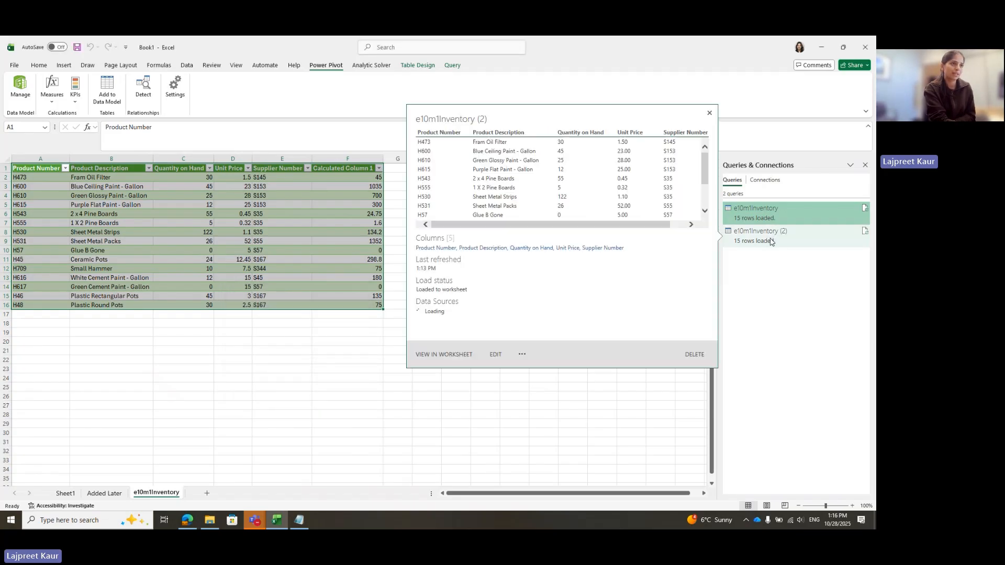
{"action": "right_click", "coordinate": [772, 241]}
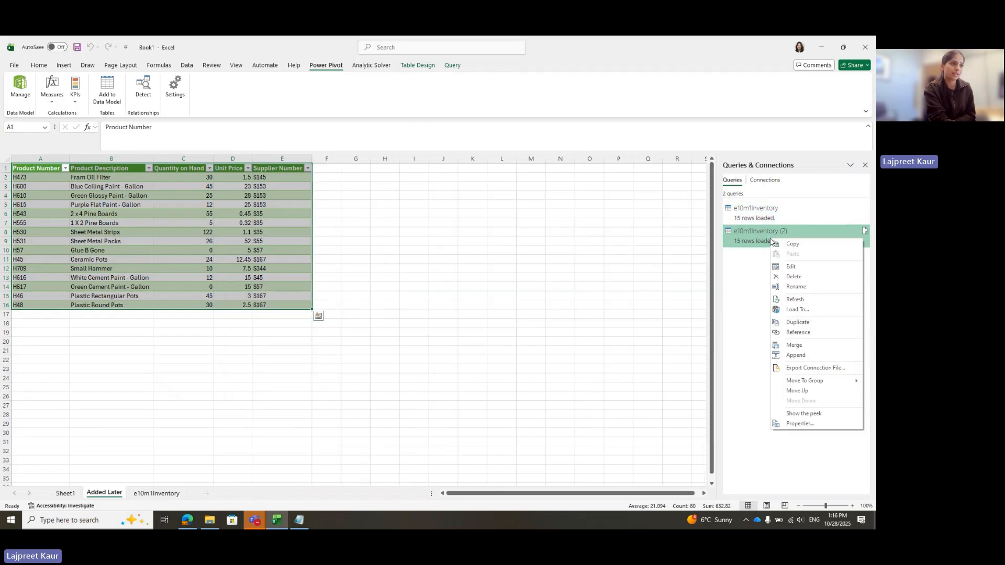
{"action": "left_click", "coordinate": [798, 310]}
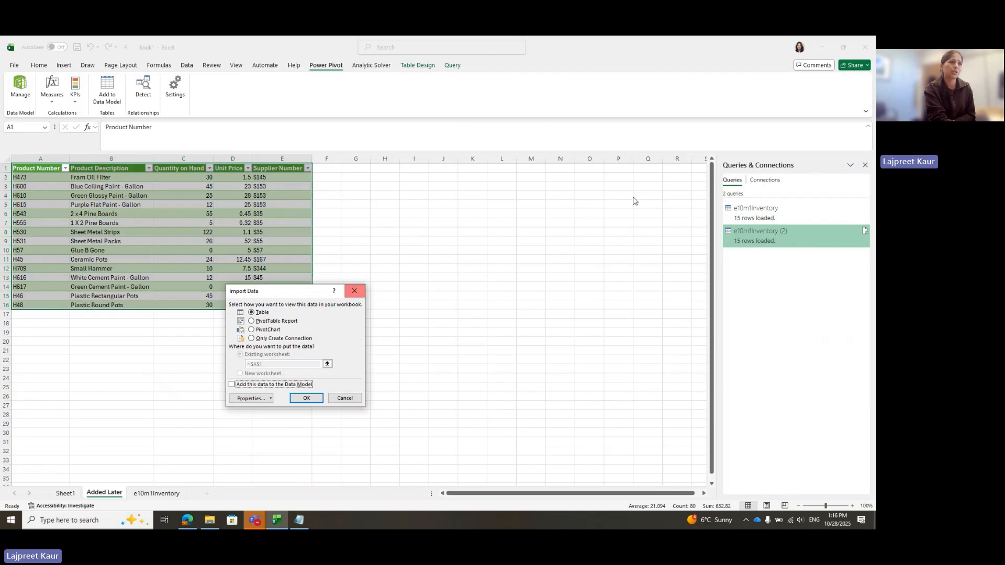
{"action": "left_click", "coordinate": [354, 291]}
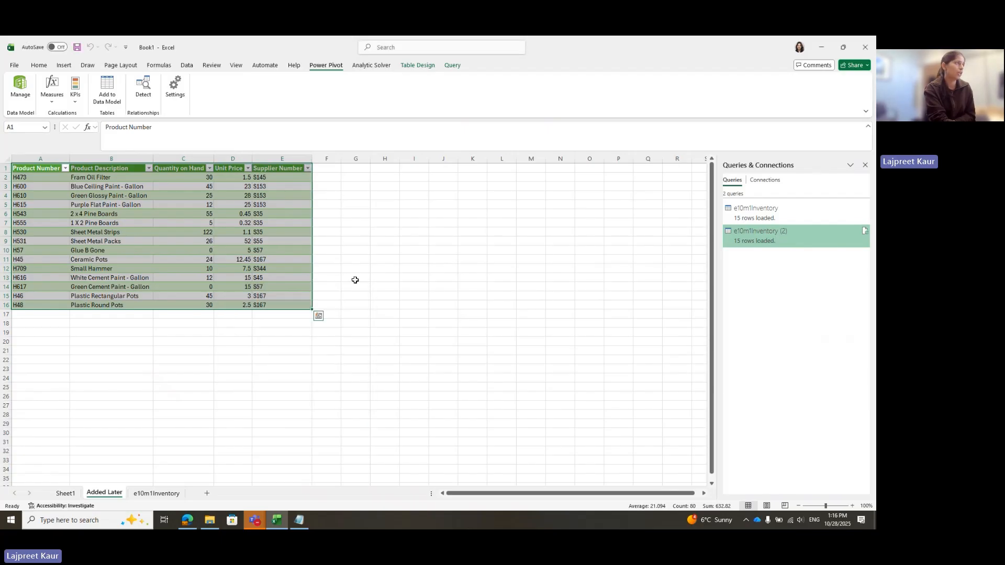
{"action": "left_click", "coordinate": [280, 232]}
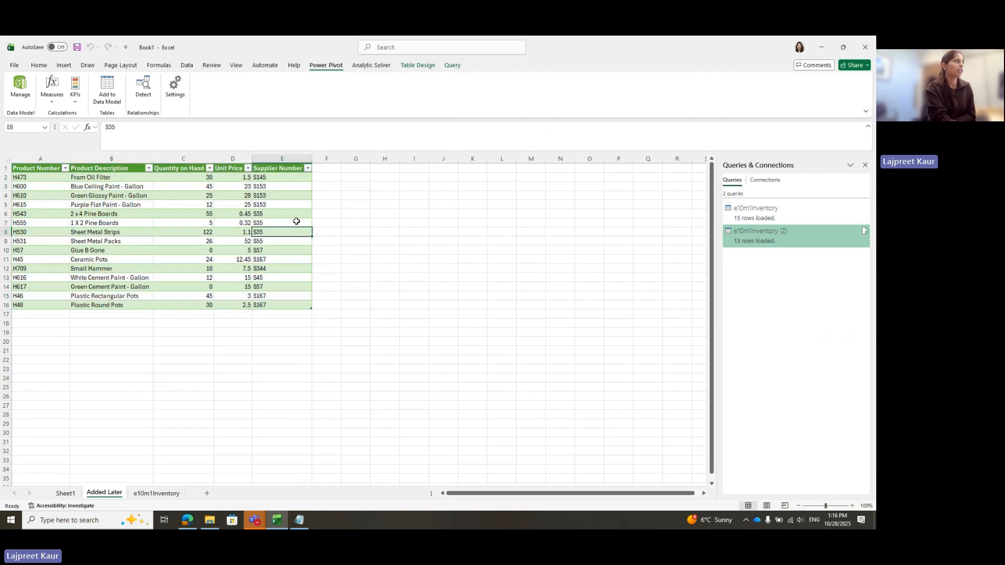
Step: Compare the calculated columns of both inventory tables in Power Pivot and return to the workbook
{"action": "left_click", "coordinate": [19, 87]}
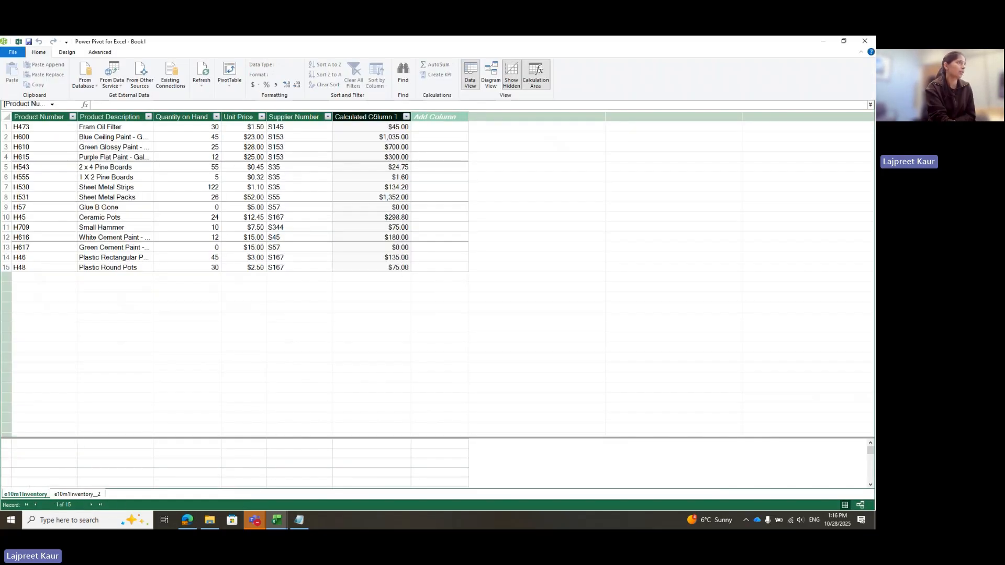
{"action": "left_click", "coordinate": [77, 495]}
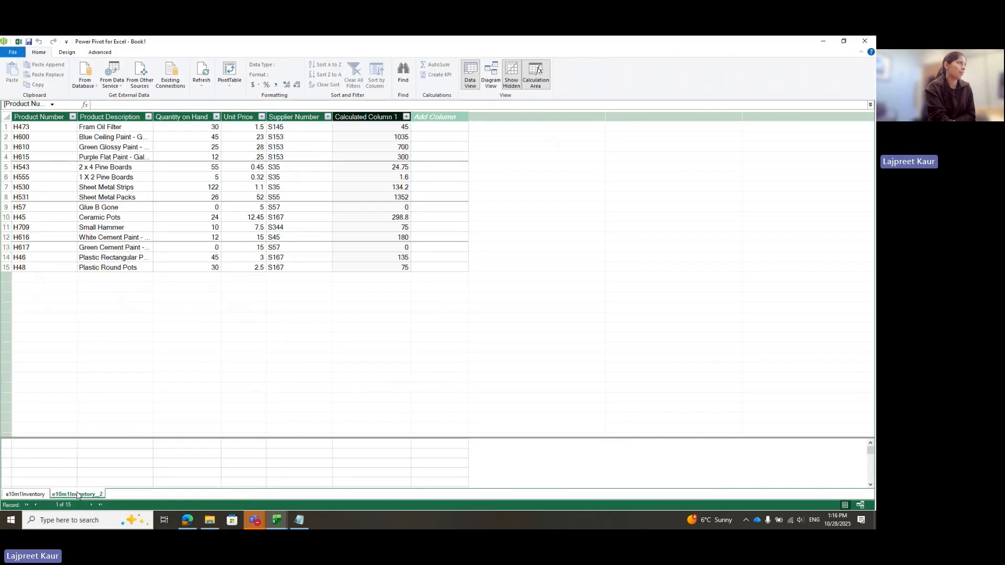
{"action": "left_click", "coordinate": [865, 41]}
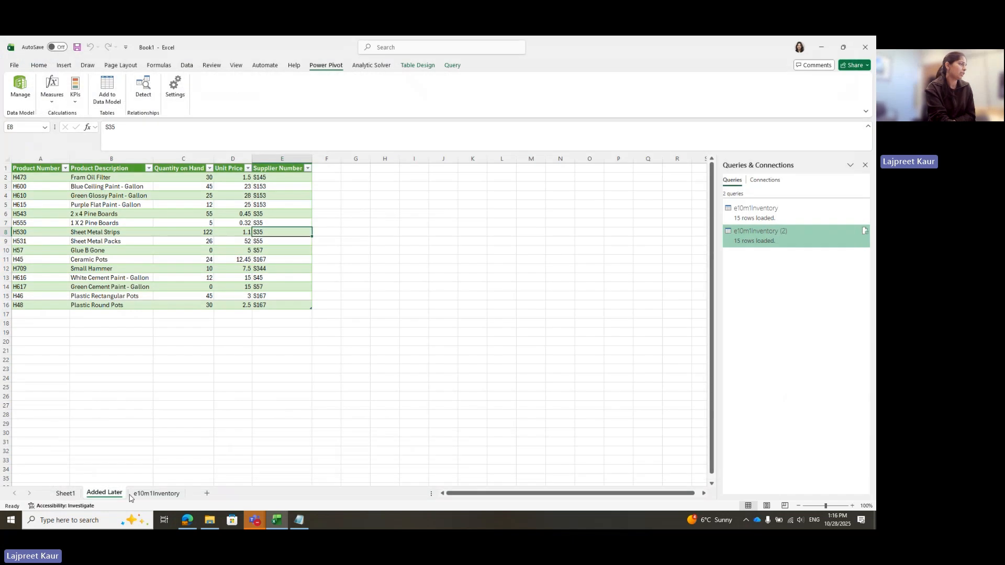
Step: Examine the calculated column in column F of the e10m1Inventory worksheet and look through the data and query commands for its table
{"action": "left_click", "coordinate": [156, 494]}
{"action": "left_click", "coordinate": [362, 158]}
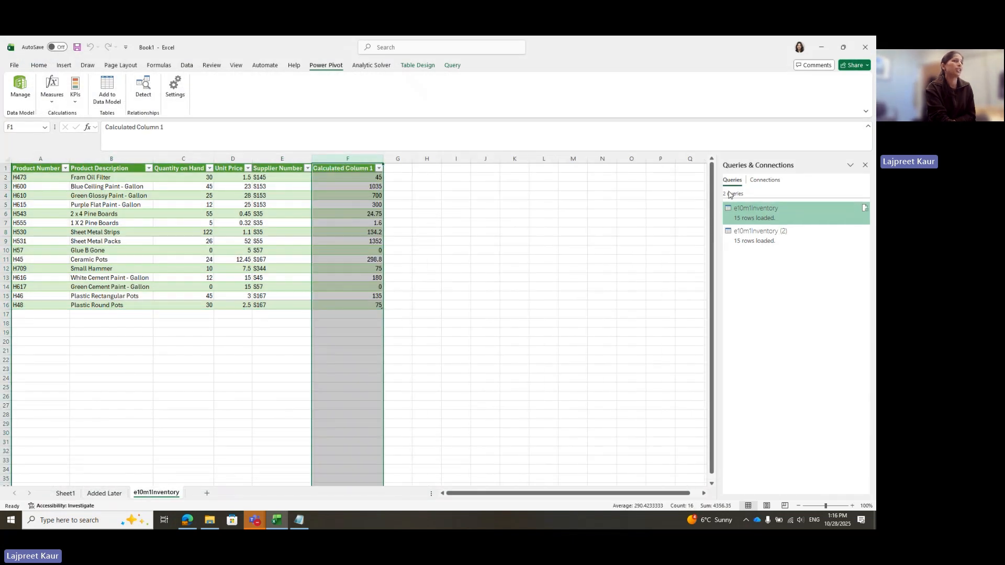
{"action": "left_click", "coordinate": [246, 240]}
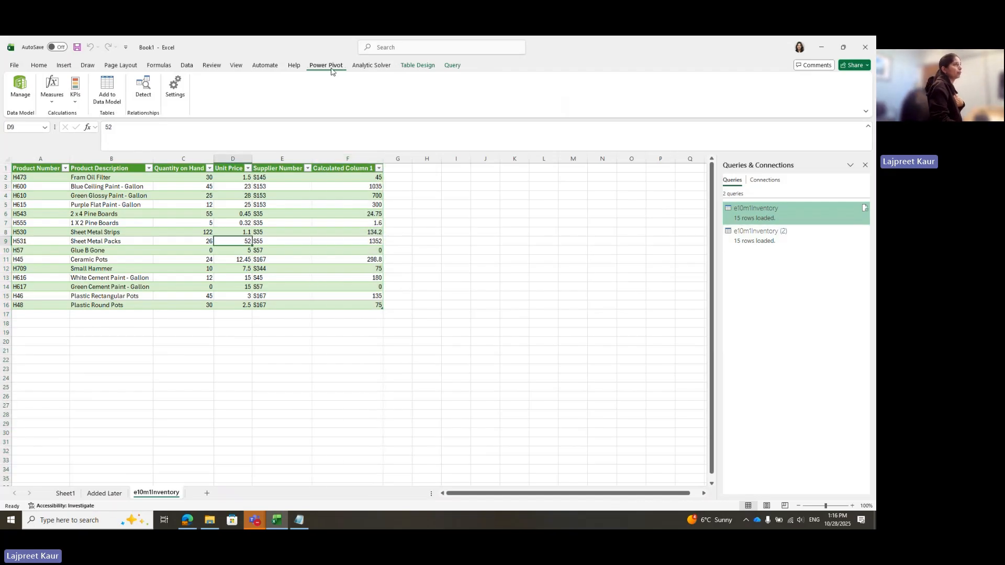
{"action": "left_click", "coordinate": [187, 65]}
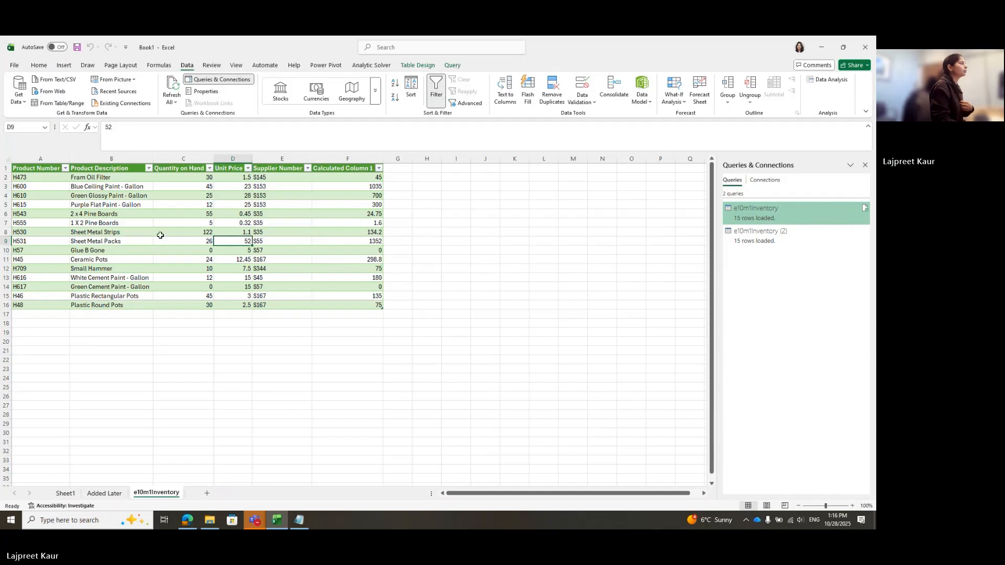
{"action": "left_click", "coordinate": [453, 66]}
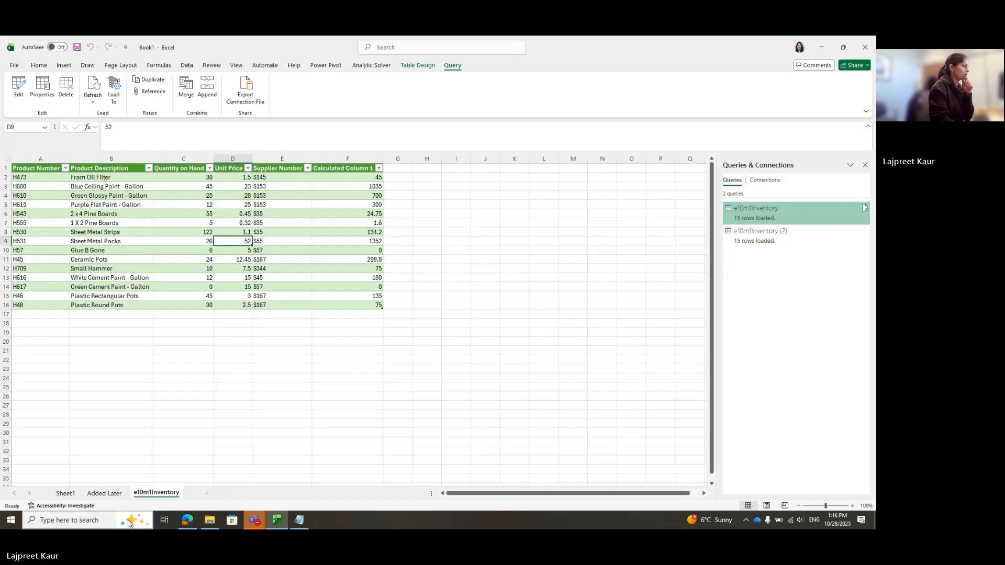
Step: Review the load settings of the Added Later worksheet's table, including the Data Model option, and dismiss them without changes
{"action": "left_click", "coordinate": [104, 493]}
{"action": "left_click", "coordinate": [178, 241]}
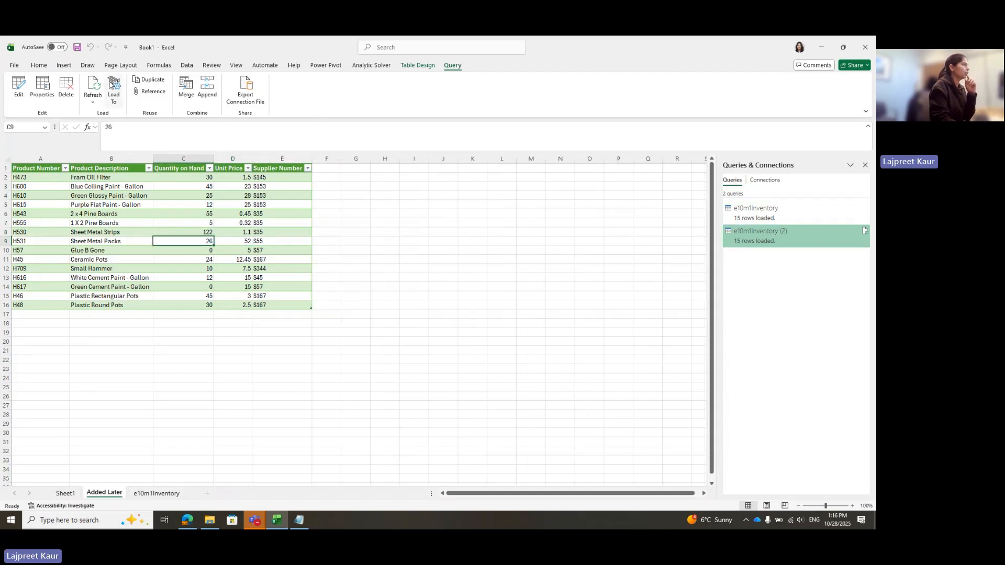
{"action": "left_click", "coordinate": [114, 89]}
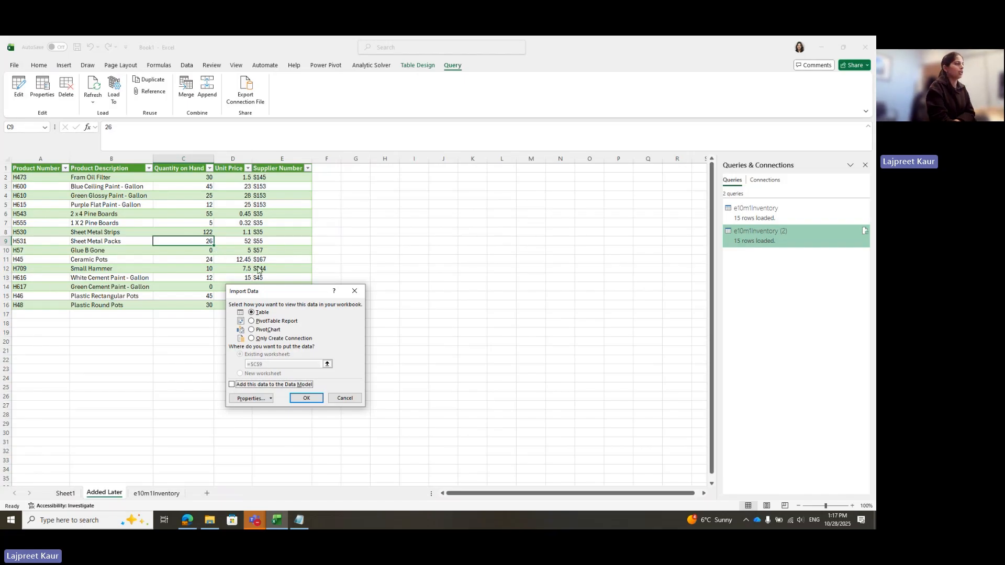
{"action": "left_click", "coordinate": [355, 291]}
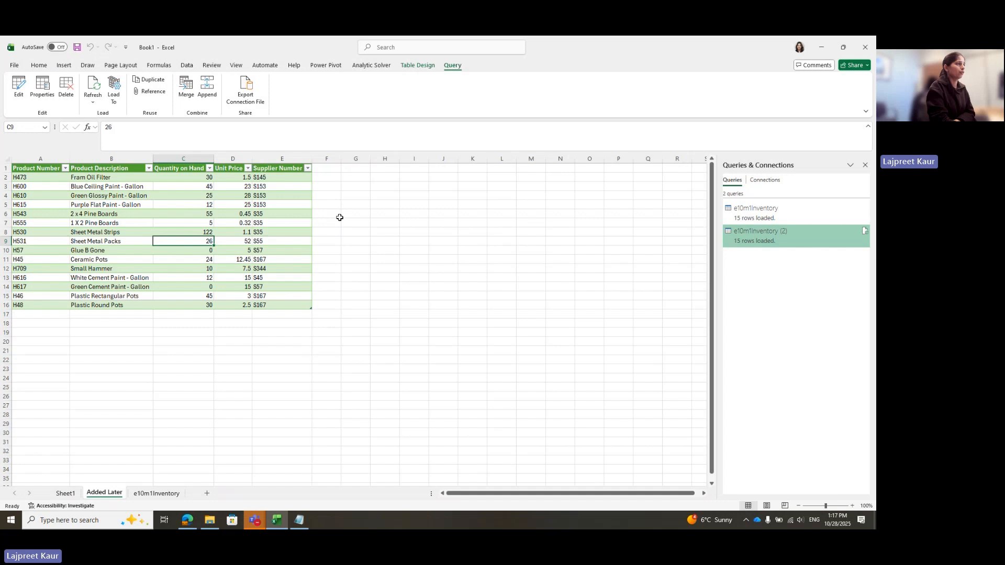
Step: Select cells F1:F16 beside the Added Later table to point out the calculated column's place, and close the workbook
{"action": "left_click_drag", "start_coordinate": [329, 171], "coordinate": [333, 312]}
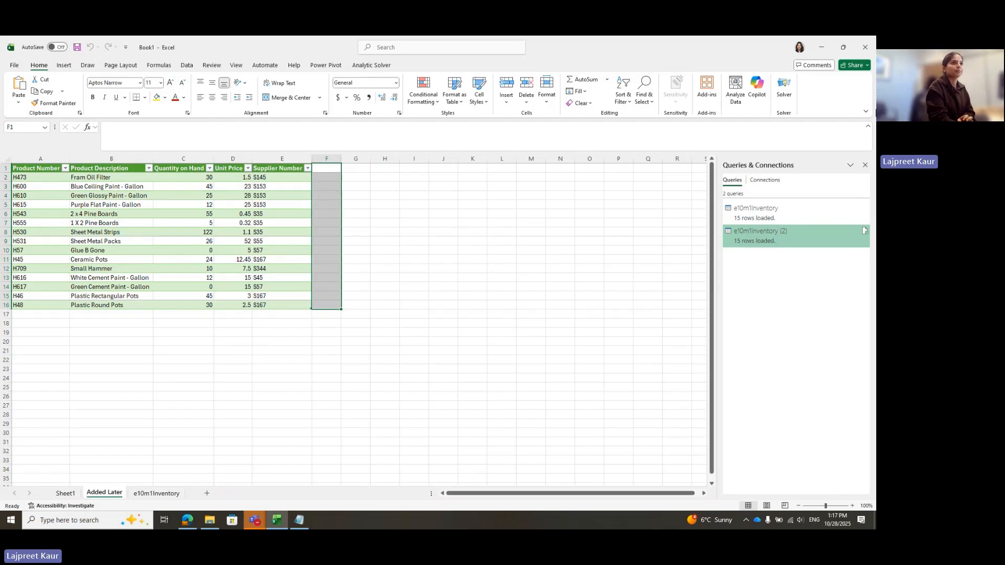
{"action": "left_click", "coordinate": [865, 46]}
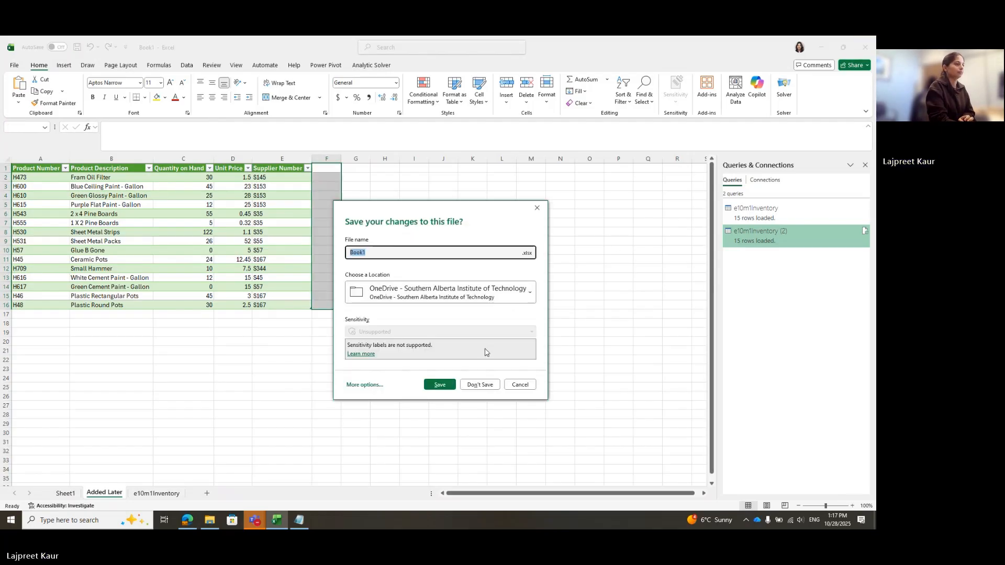